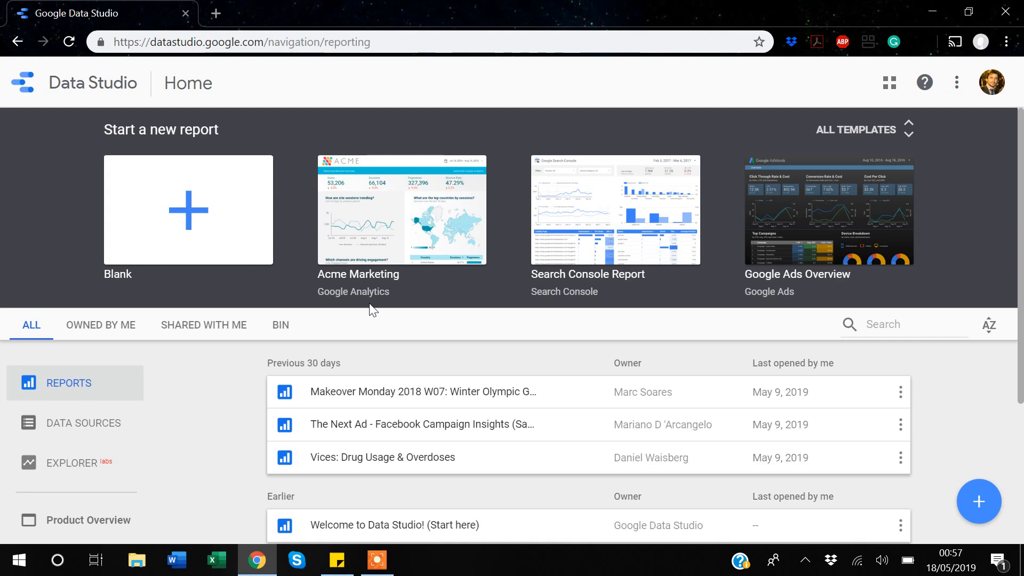
- Start a blank report and connect a new Google Sheets data source to the Auto Data spreadsheet
click(183, 216)
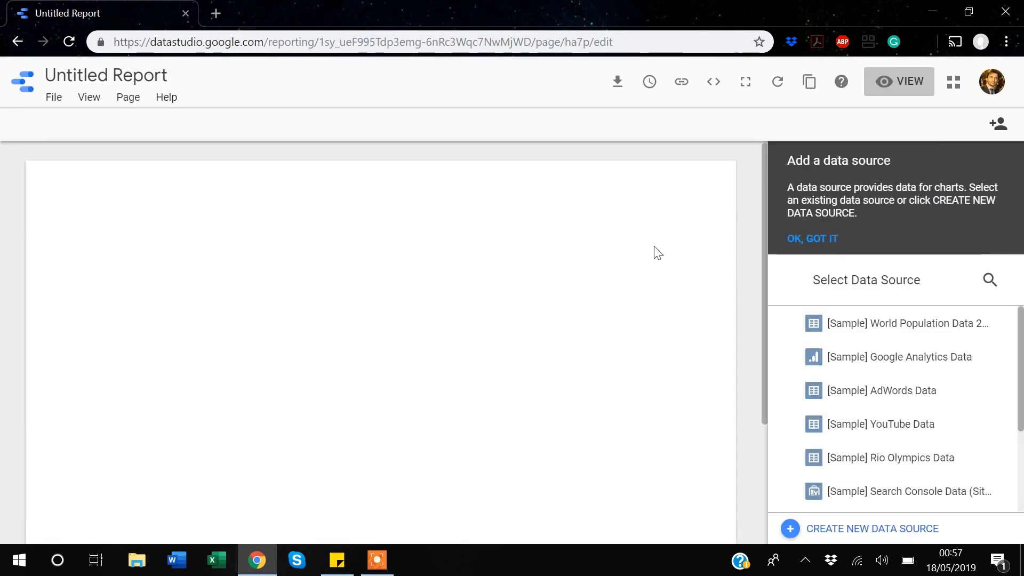
click(868, 533)
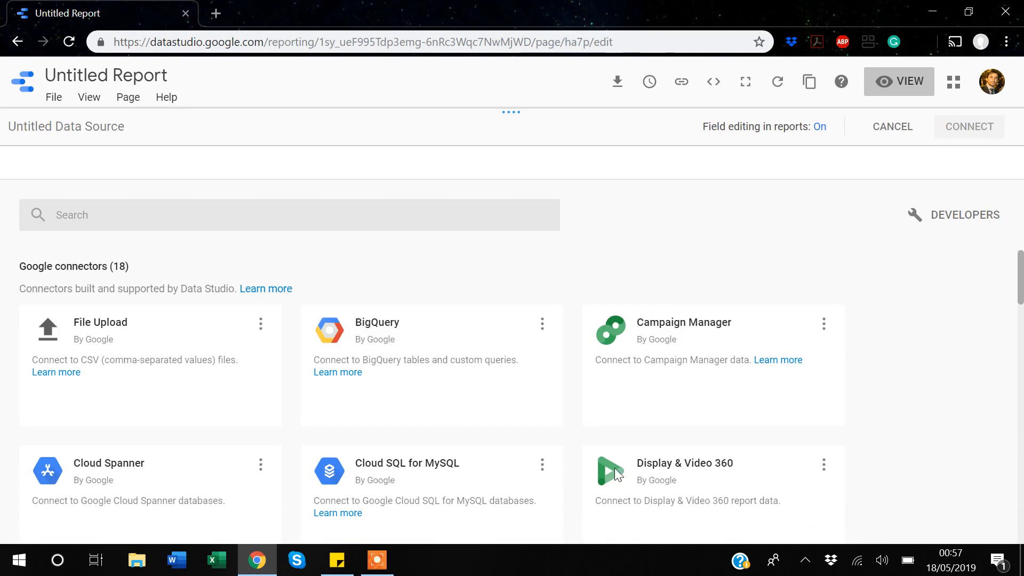
scroll(616, 473, down, 6)
mouse_move(615, 473)
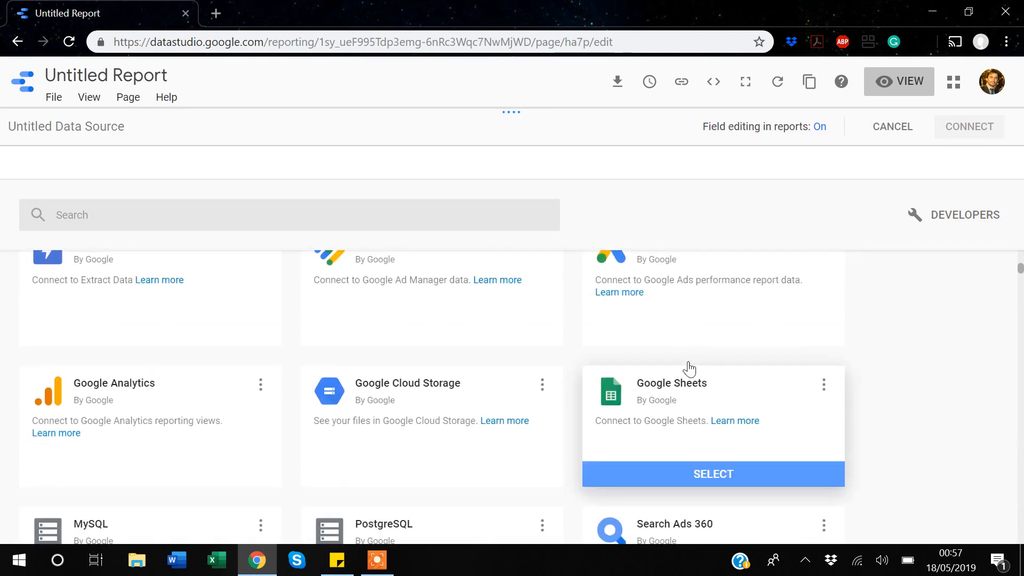
click(711, 475)
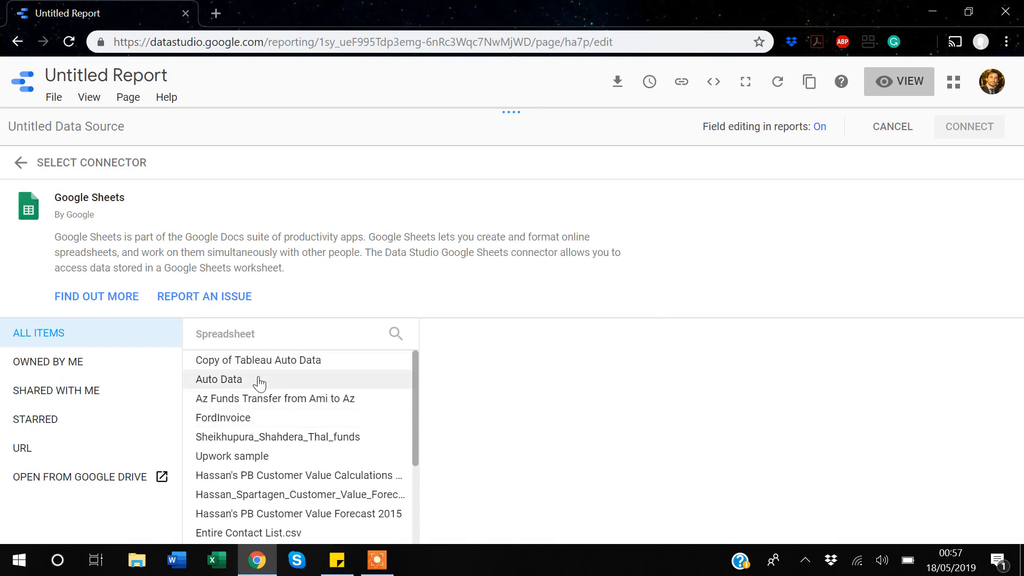
click(224, 383)
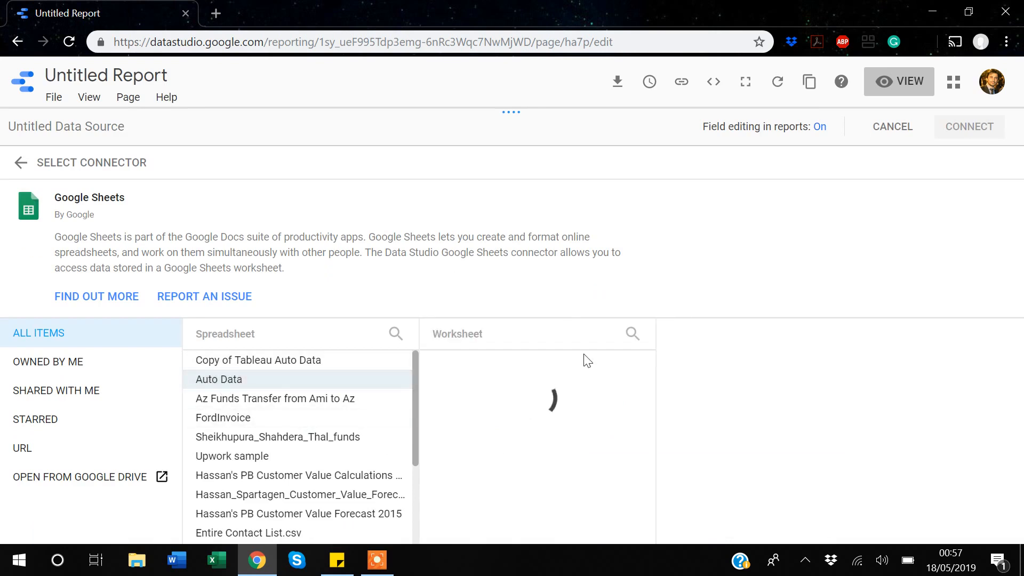
click(990, 132)
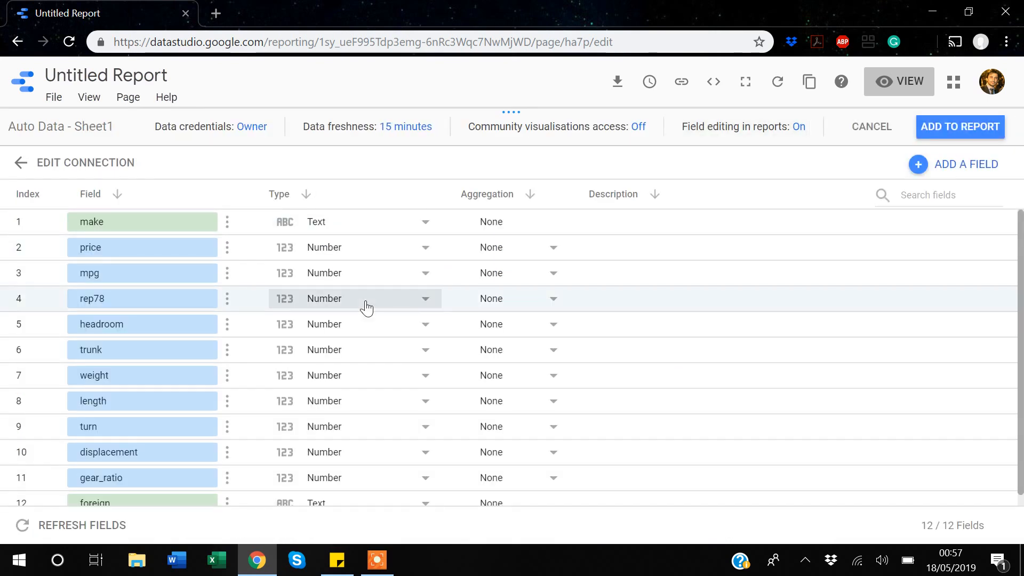
- Review the Auto Data - Sheet1 fields and add this data source to the report
scroll(367, 307, down, 1)
scroll(368, 307, up, 1)
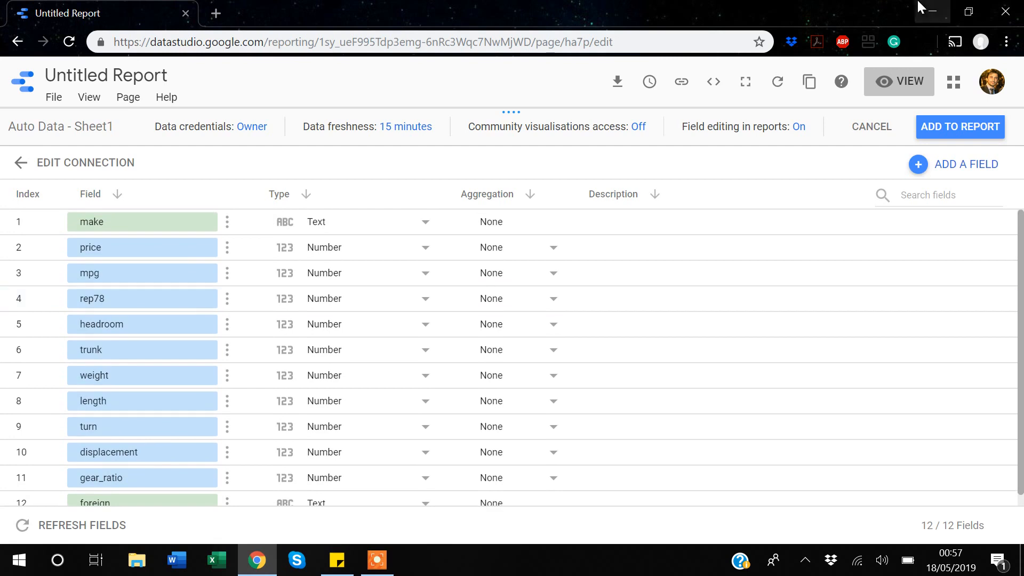
click(948, 131)
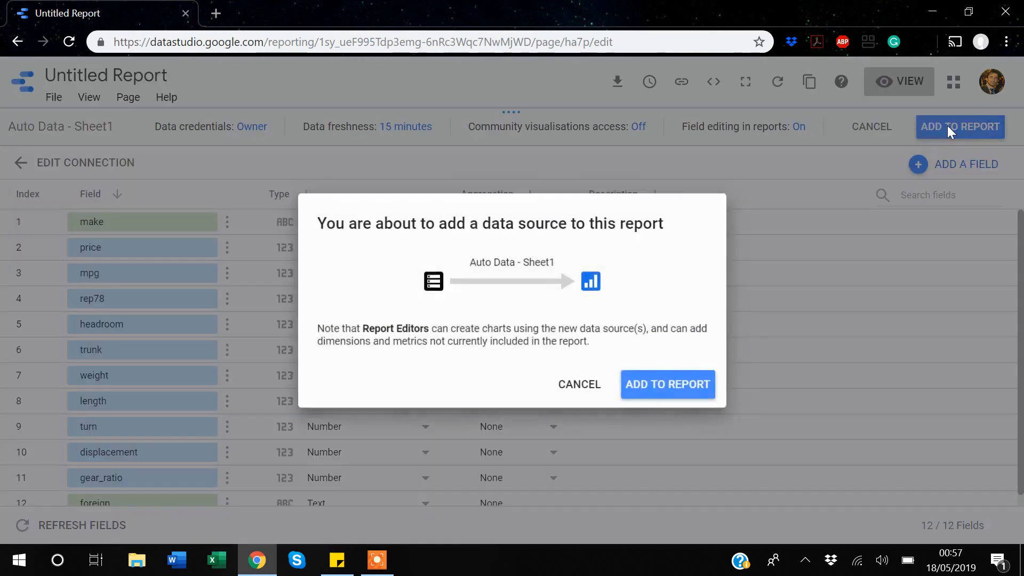
click(661, 395)
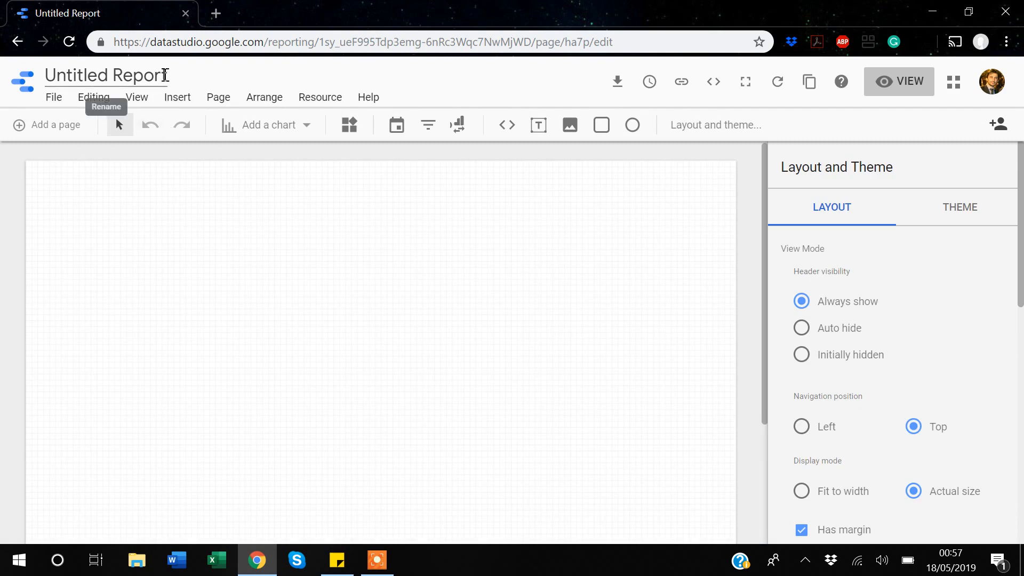
- Rename the report as "Use of When condition"
click(165, 75)
key(BackSpace)
key(BackSpace)
key(BackSpace)
key(BackSpace)
key(BackSpace)
key(BackSpace)
key(BackSpace)
key(BackSpace)
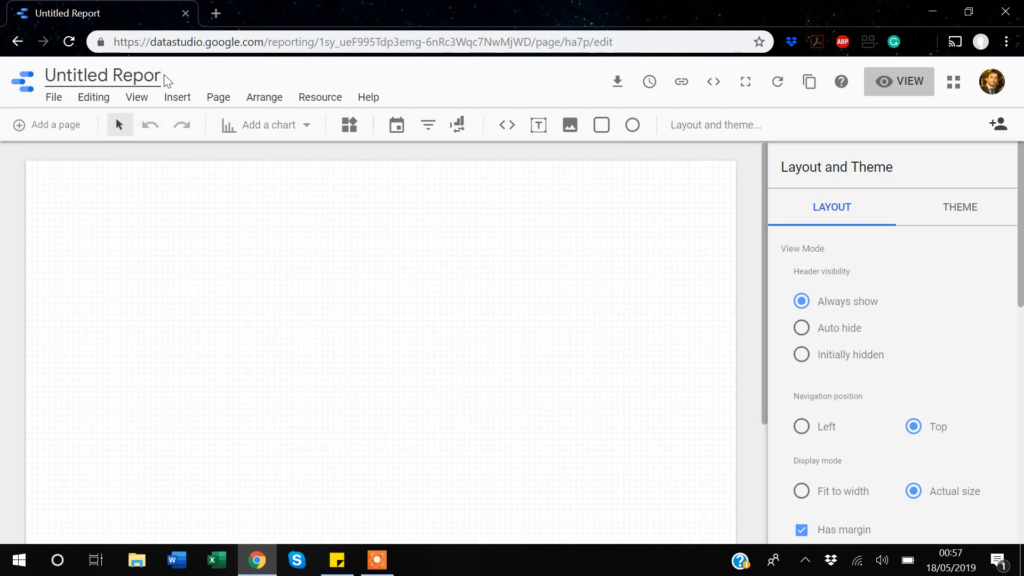
key(BackSpace)
key(BackSpace)
key(BackSpace)
key(BackSpace)
key(BackSpace)
key(BackSpace)
key(BackSpace)
text(Us)
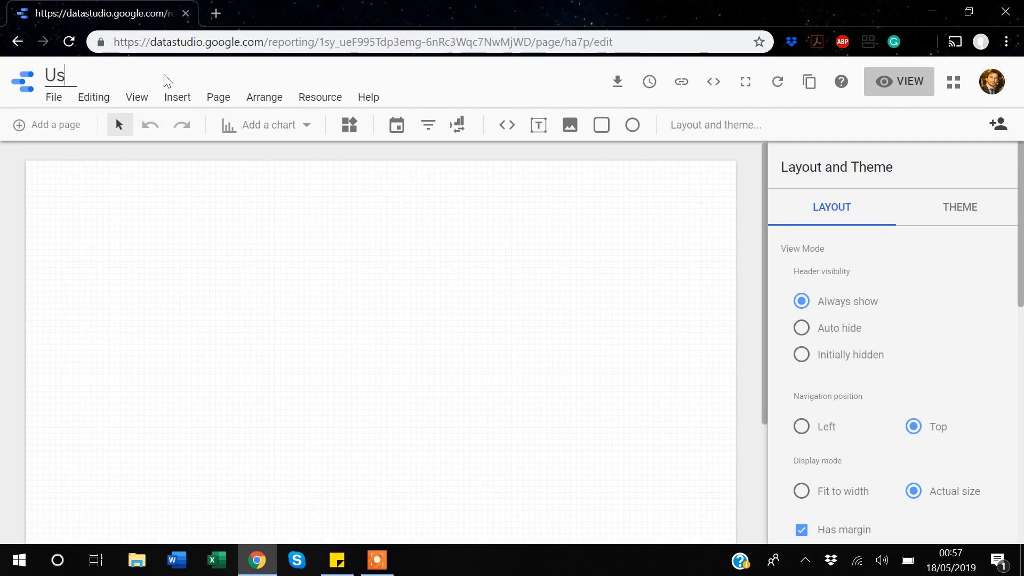
text(e if)
key(BackSpace)
key(BackSpace)
key(BackSpace)
text(of W)
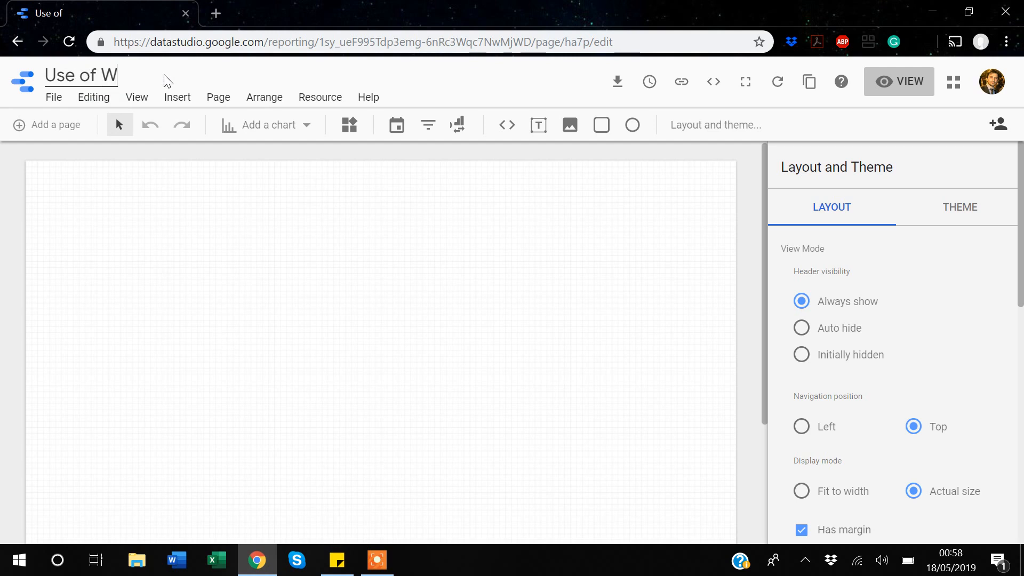
text(hen con)
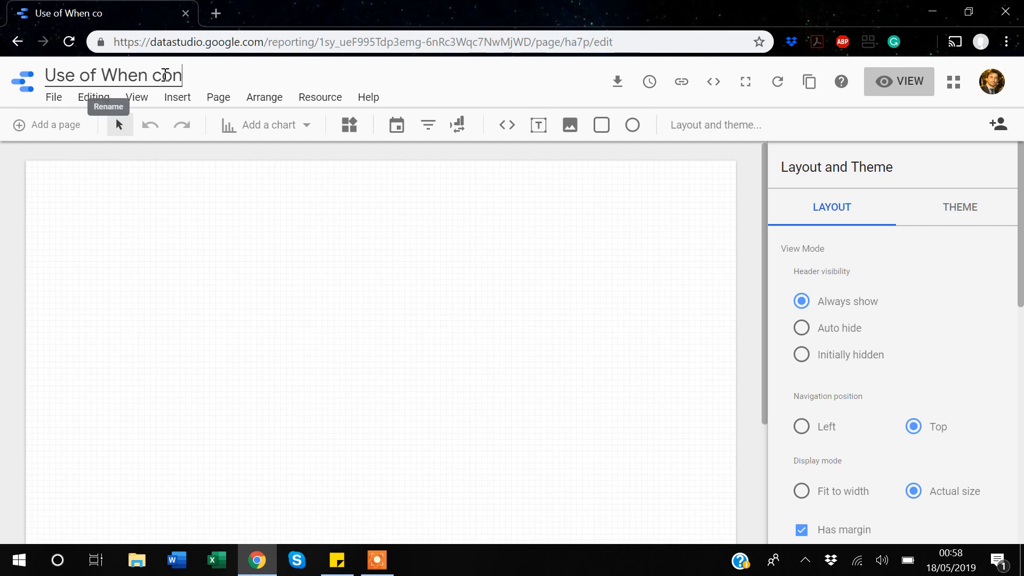
text(dition)
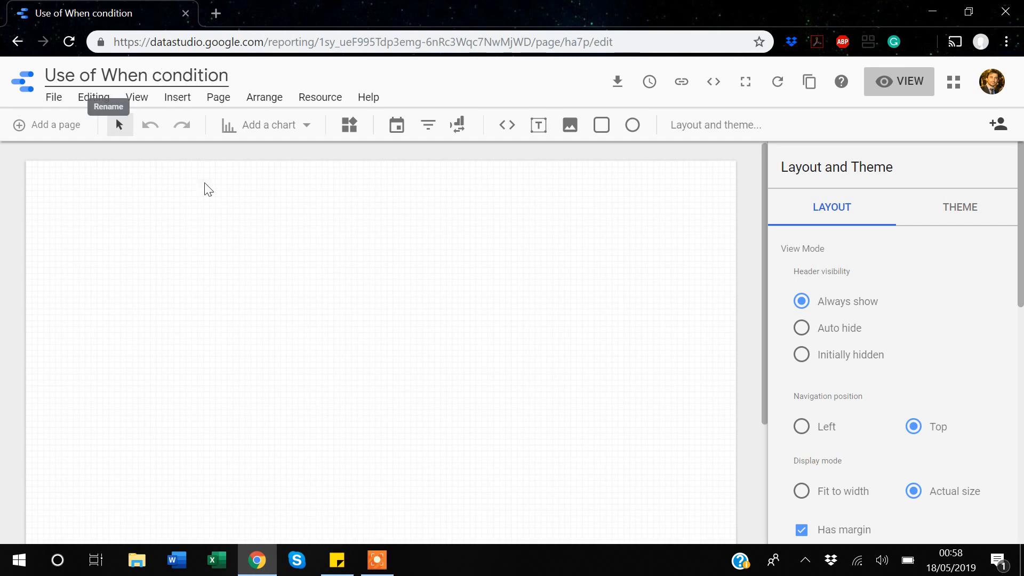
click(228, 299)
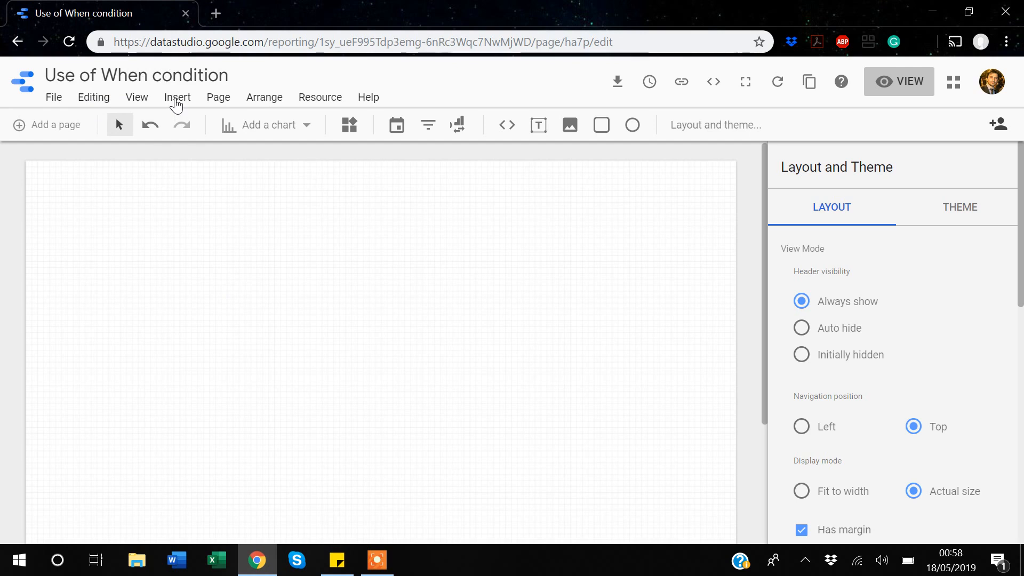
- Insert a bar chart and place it in the upper-left corner of the report page
click(178, 101)
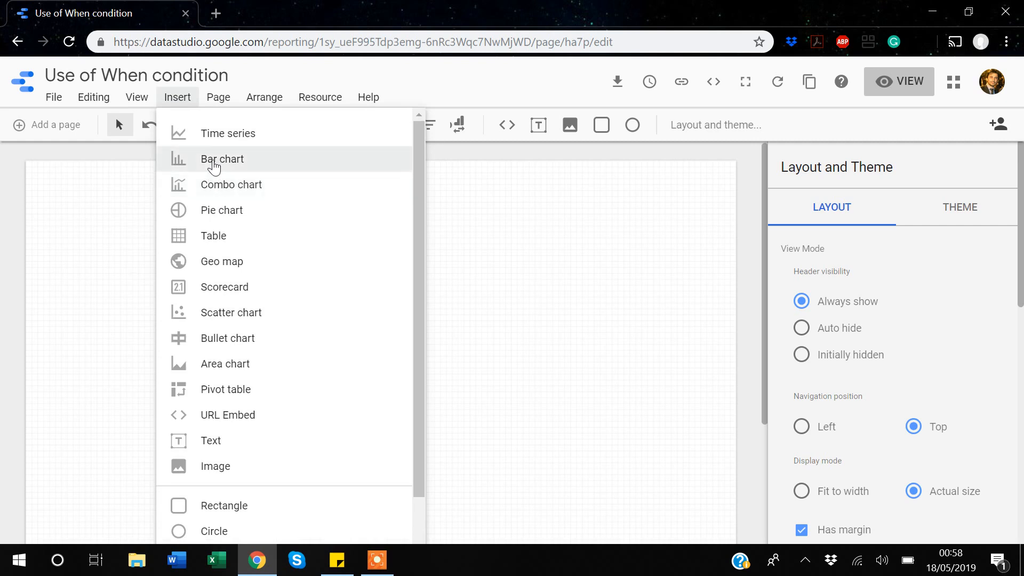
click(214, 160)
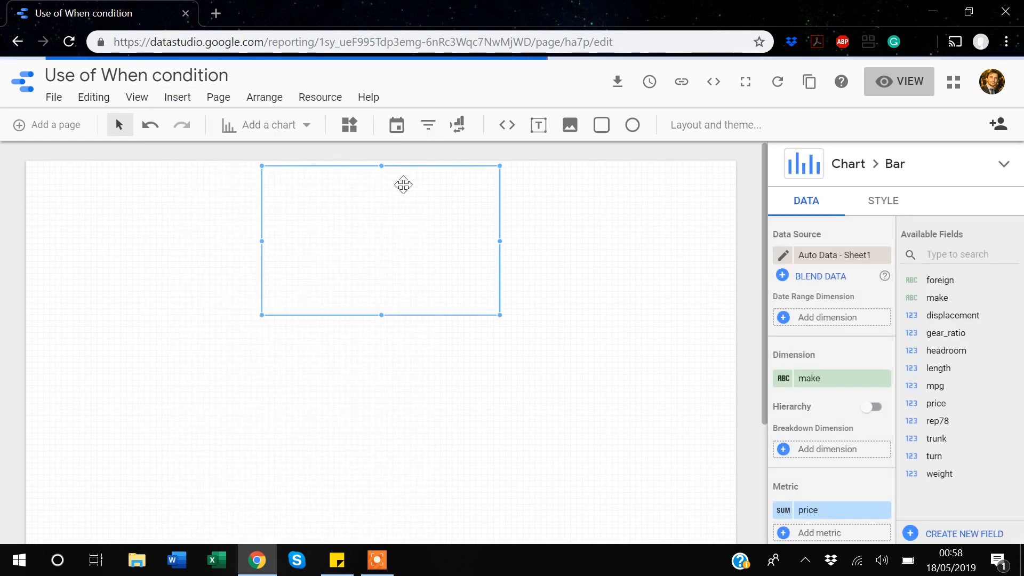
drag(403, 184, 169, 182)
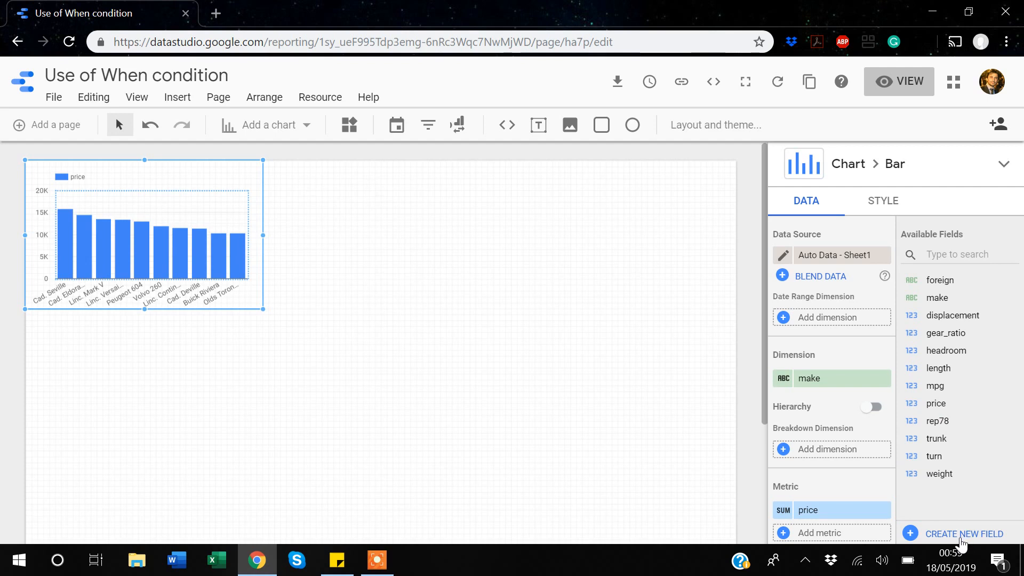
- Create a new calculated field in the Auto Data source and name it price_cat
click(960, 535)
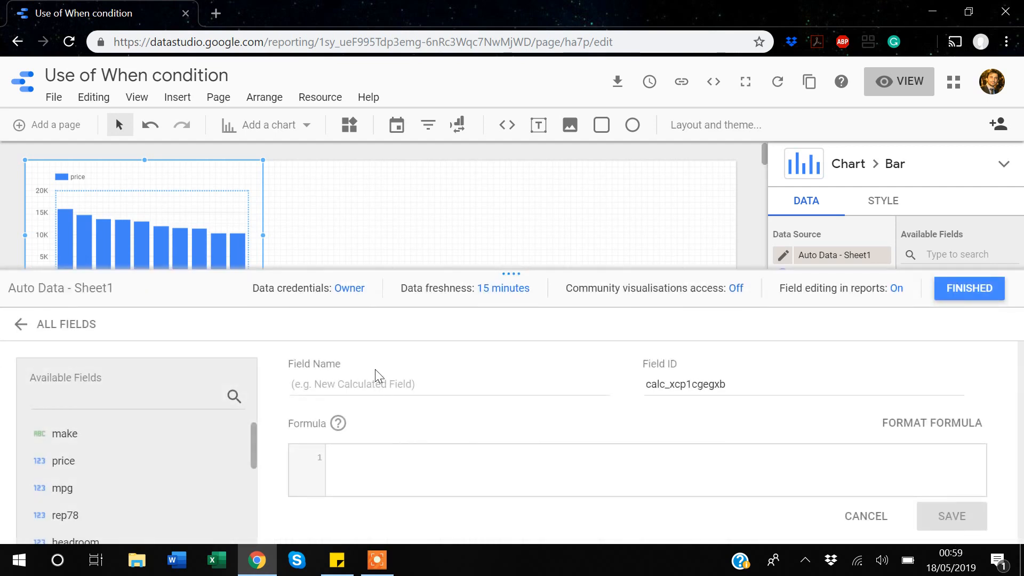
click(350, 386)
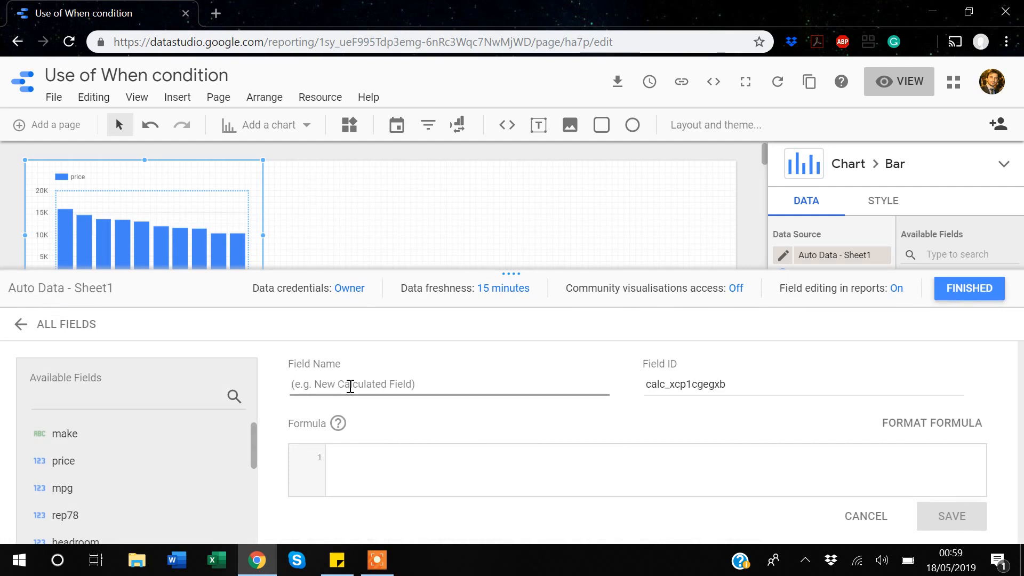
text(price_cat)
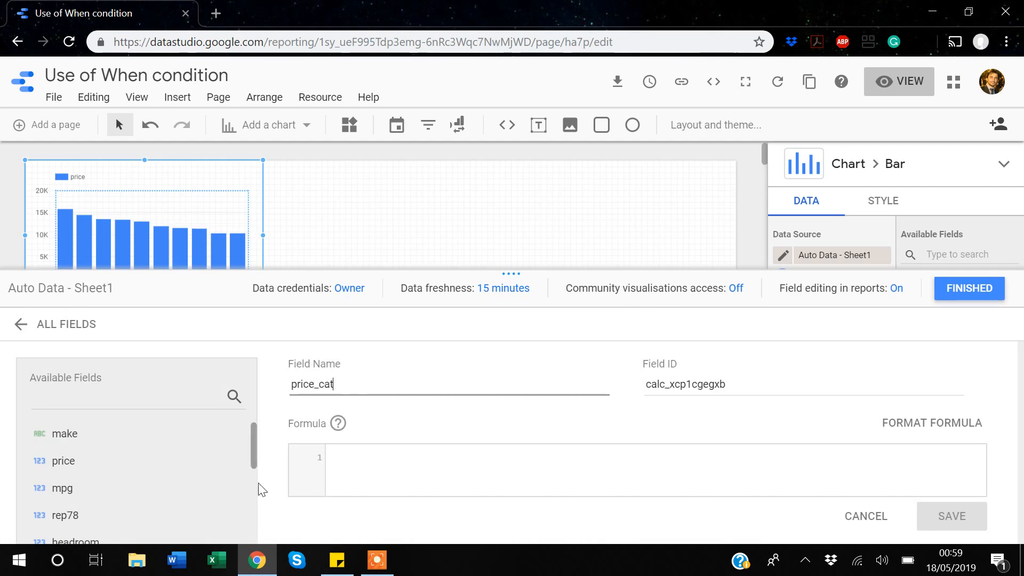
- Begin the price_cat formula with a case statement: when price >=7000 then "High Price"
click(348, 462)
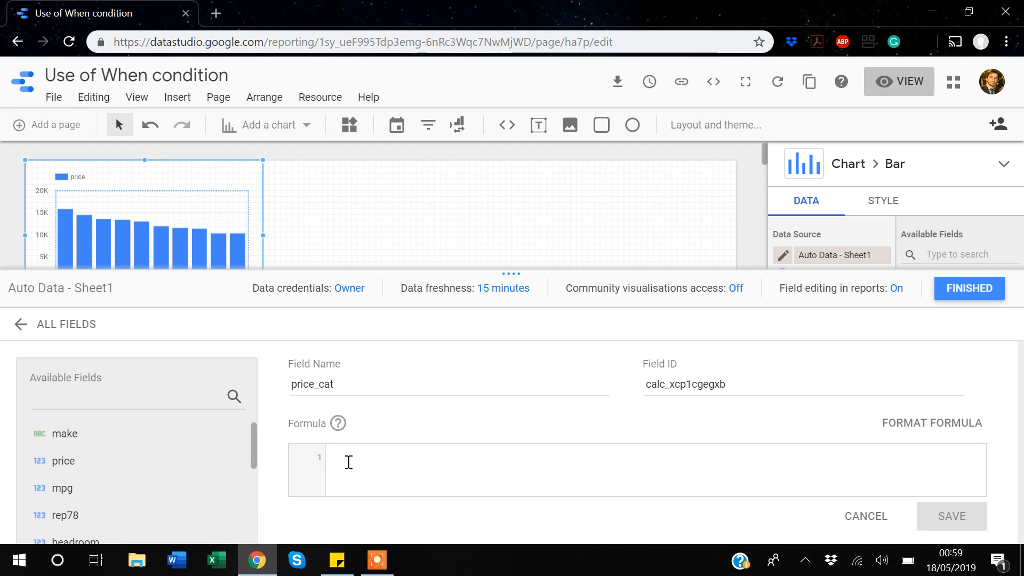
text(case)
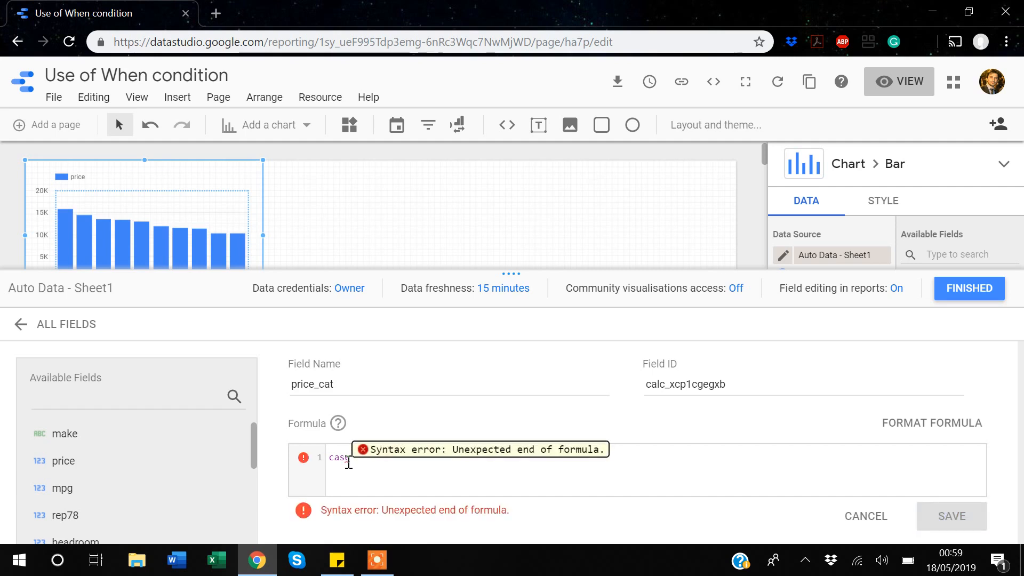
key(Return)
text(when)
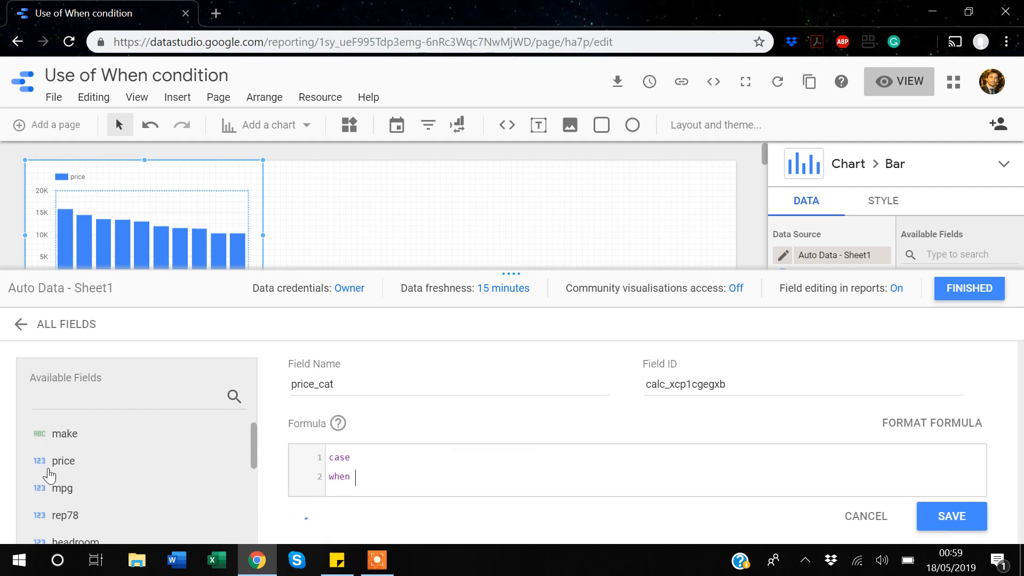
click(58, 467)
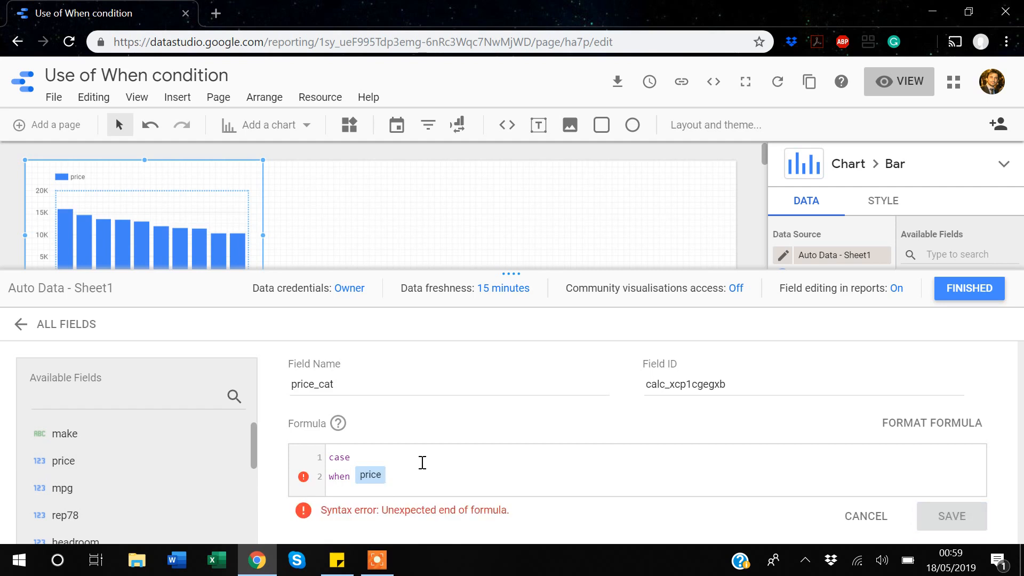
text(>)
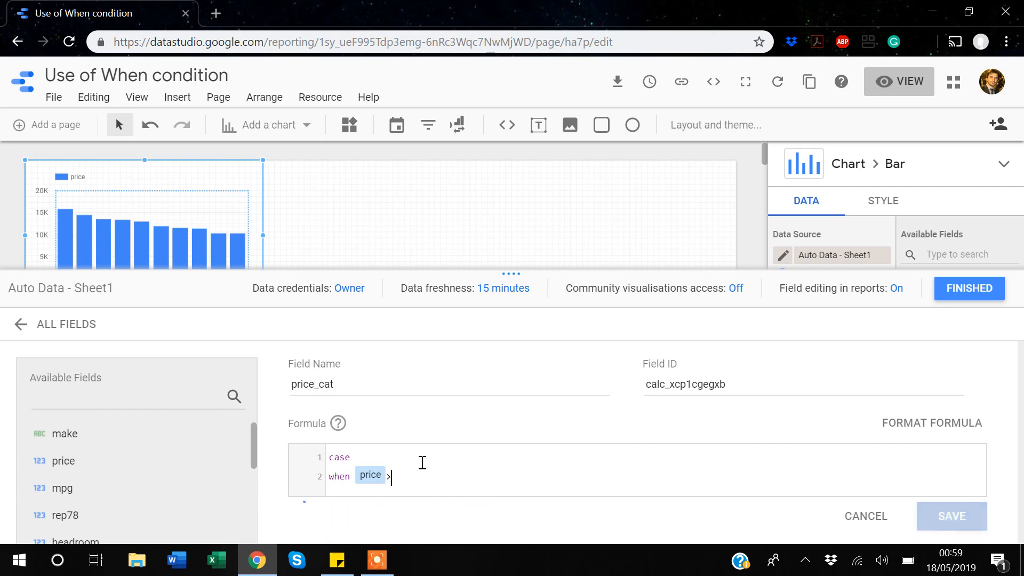
text(=7)
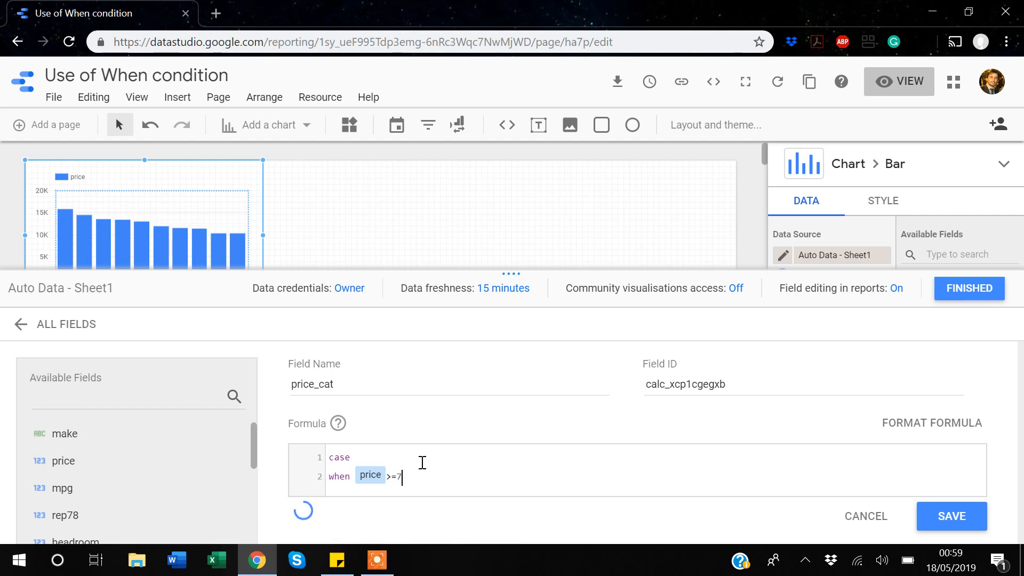
text(000 then )
text("")
text(High)
text( Price)
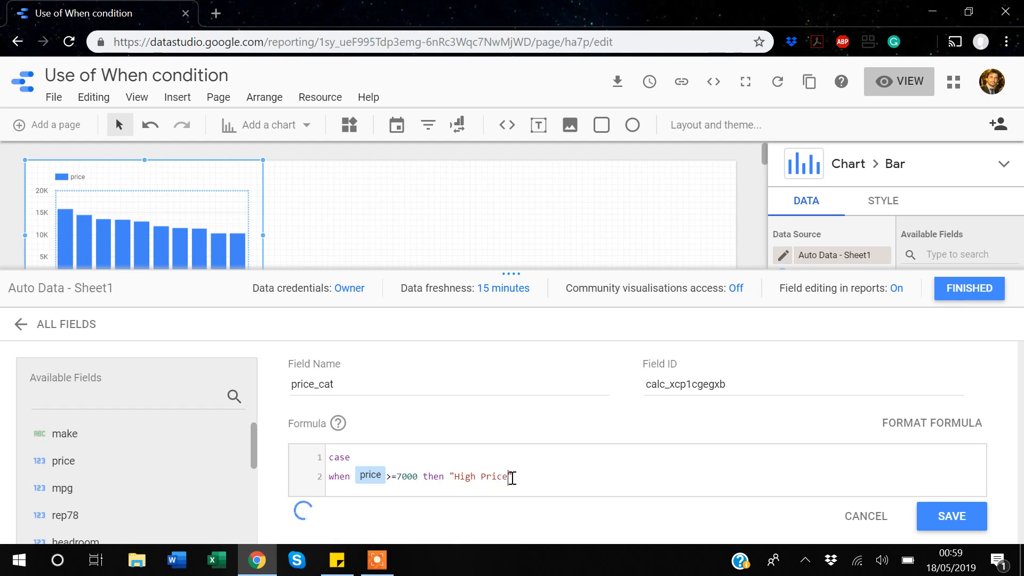
drag(513, 476, 452, 476)
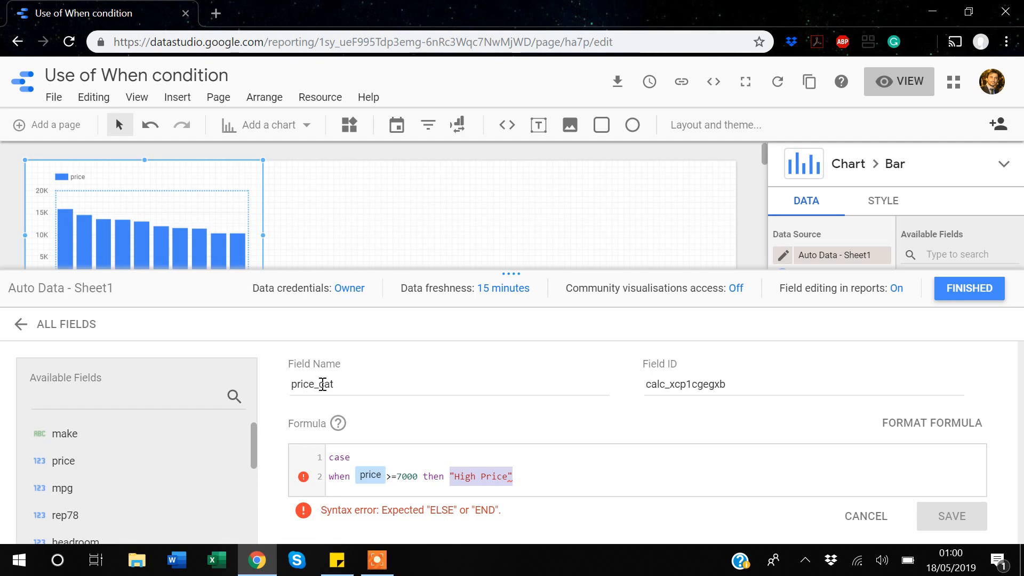
click(517, 471)
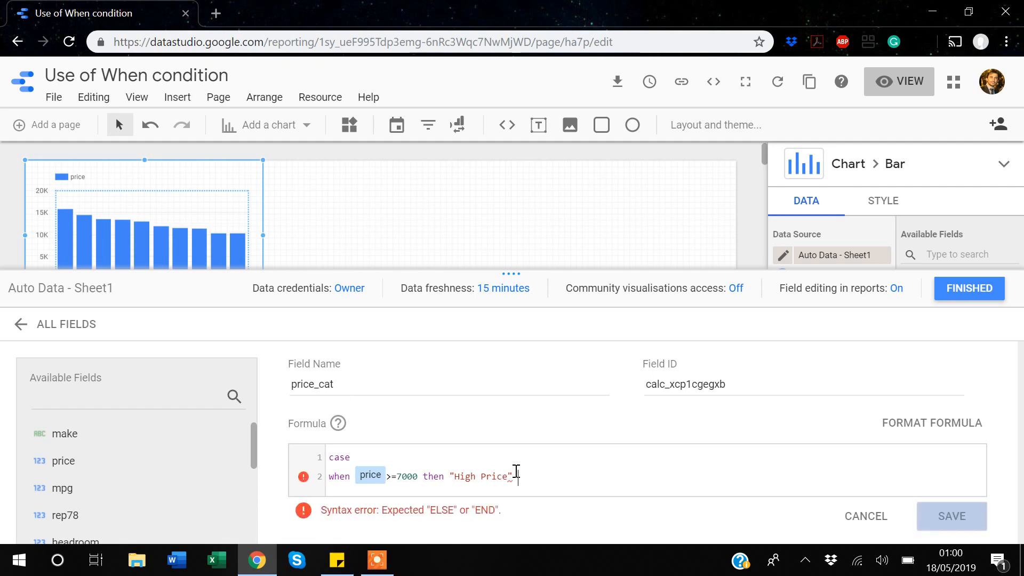
- Complete the price_cat formula on separate lines with else "Low Price" and end
key(Return)
text(else)
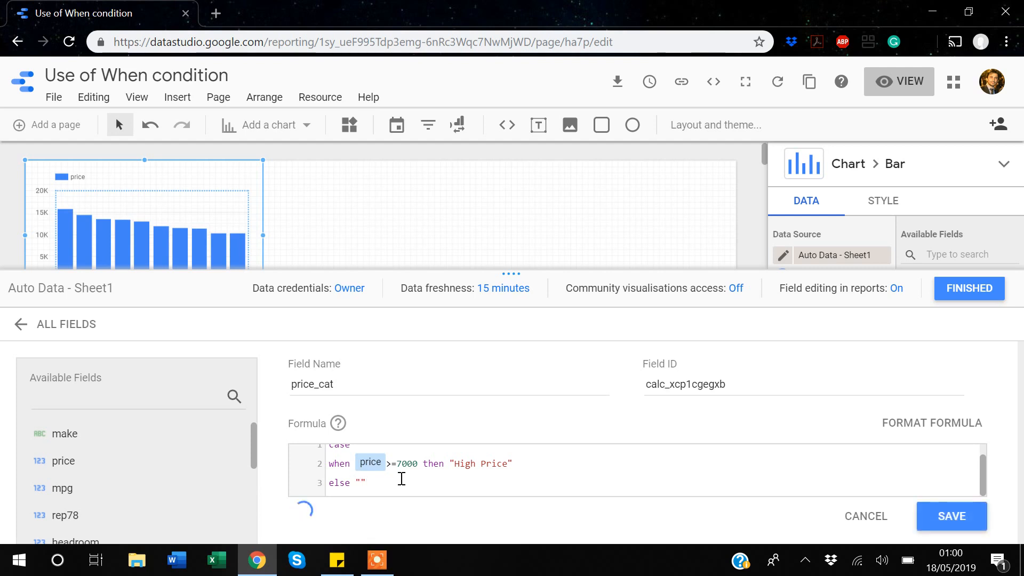
text(Low Price)
key(Return)
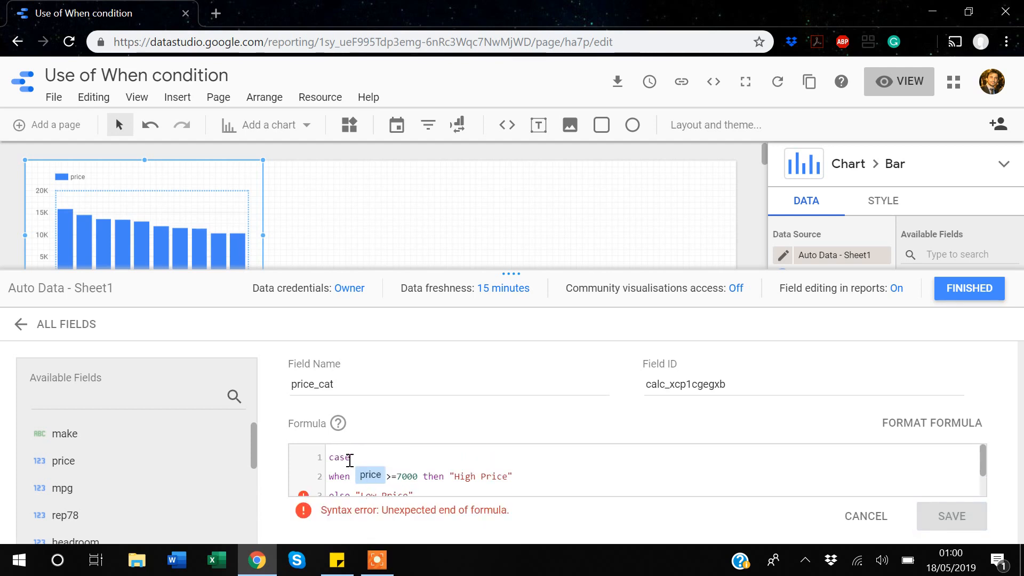
scroll(346, 459, down, 1)
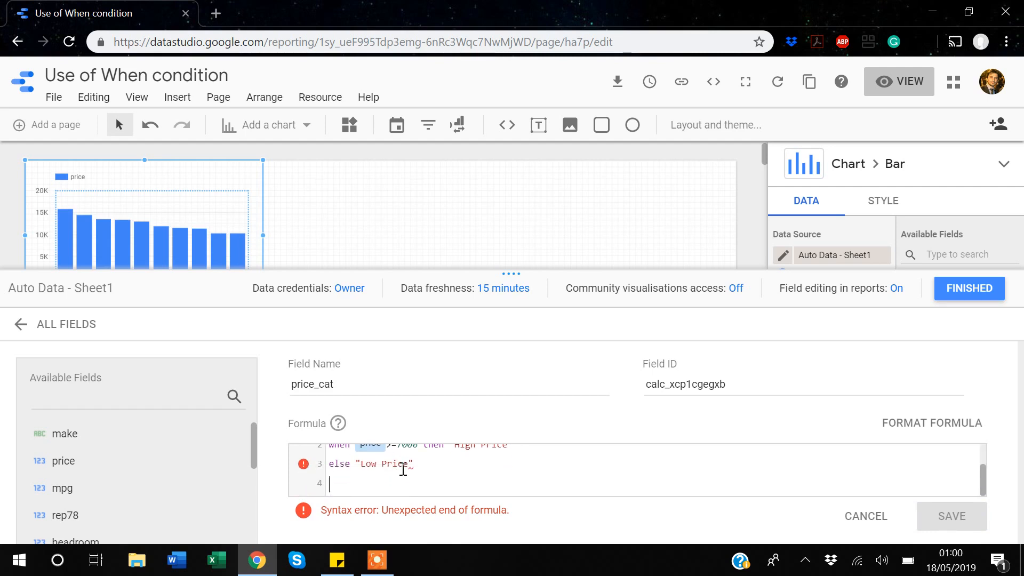
text(end)
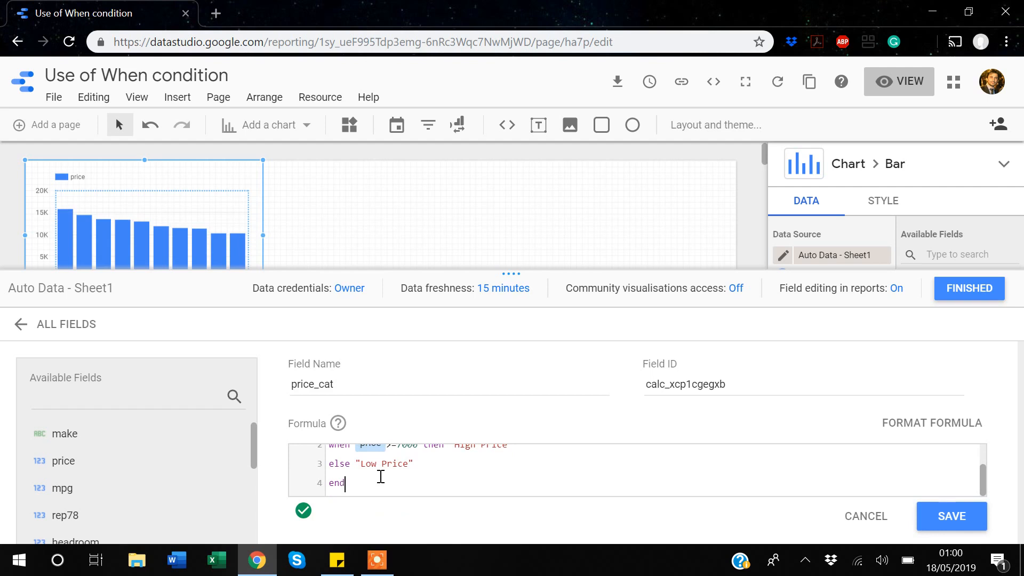
scroll(381, 476, up, 2)
scroll(370, 472, down, 1)
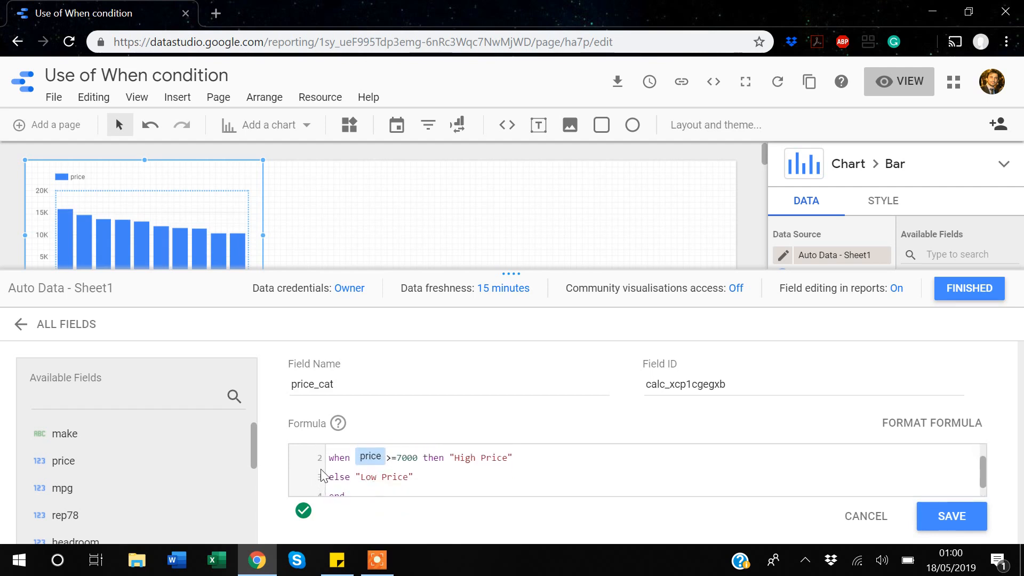
- Review the price_cat formula, save the field and finish editing the Auto Data source
scroll(322, 469, down, 1)
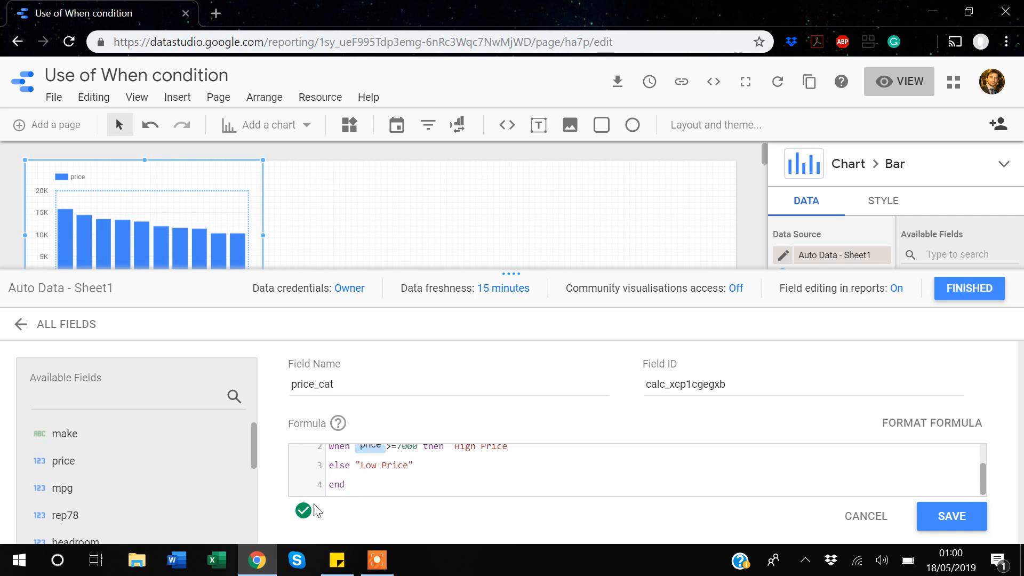
mouse_move(303, 521)
scroll(387, 485, up, 2)
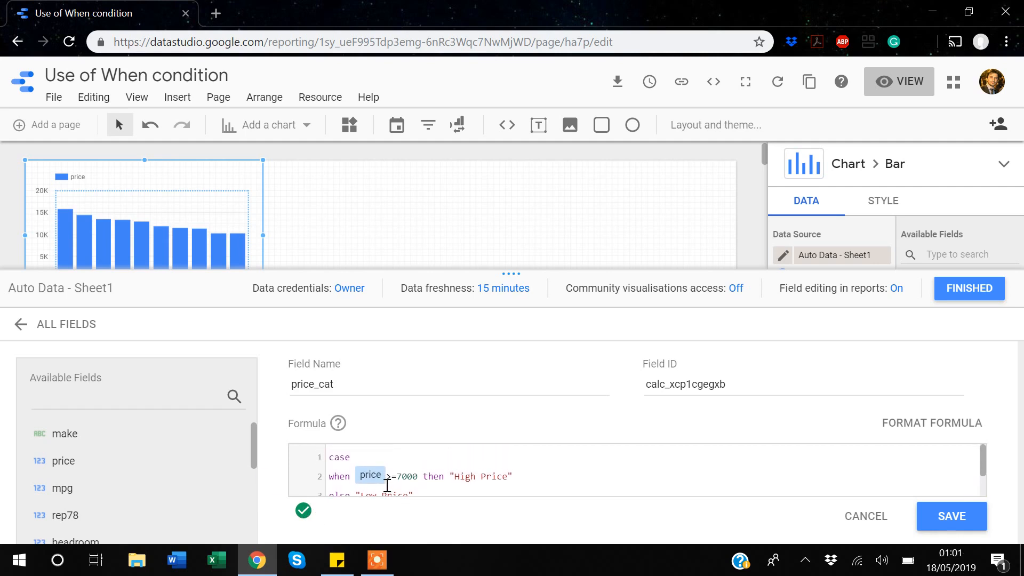
scroll(387, 485, down, 2)
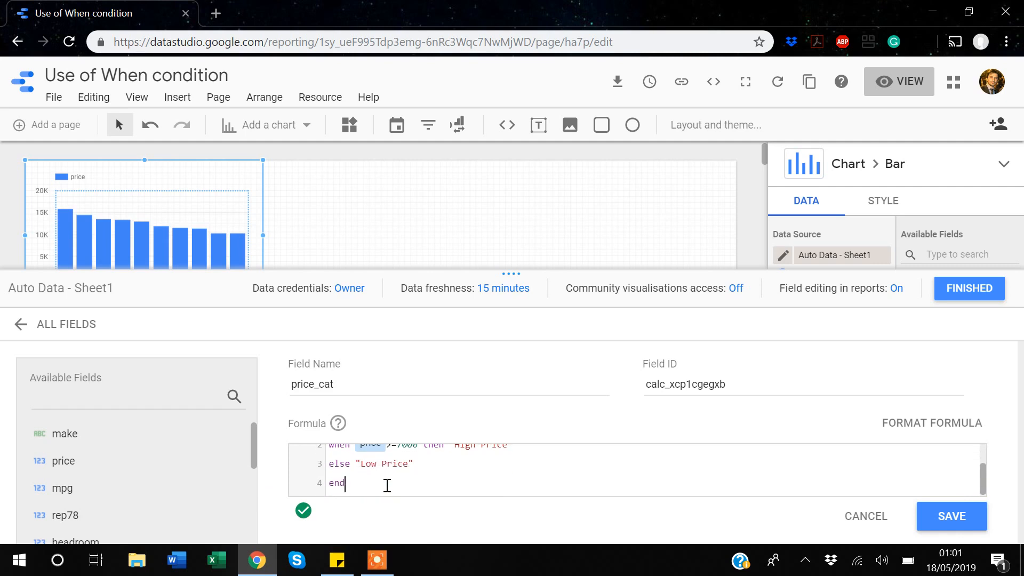
scroll(405, 476, up, 1)
scroll(405, 476, up, 1)
scroll(405, 476, down, 1)
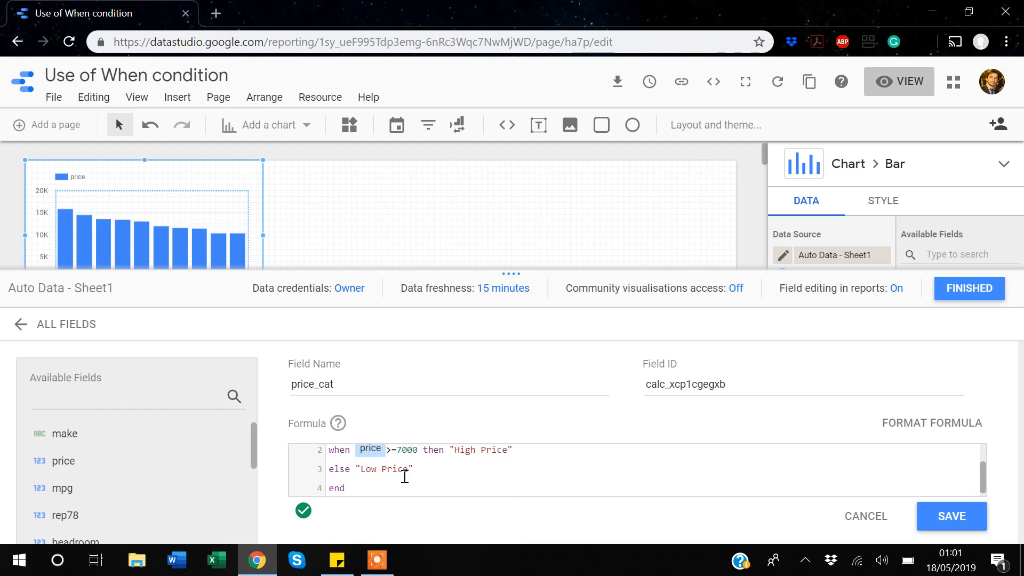
click(959, 516)
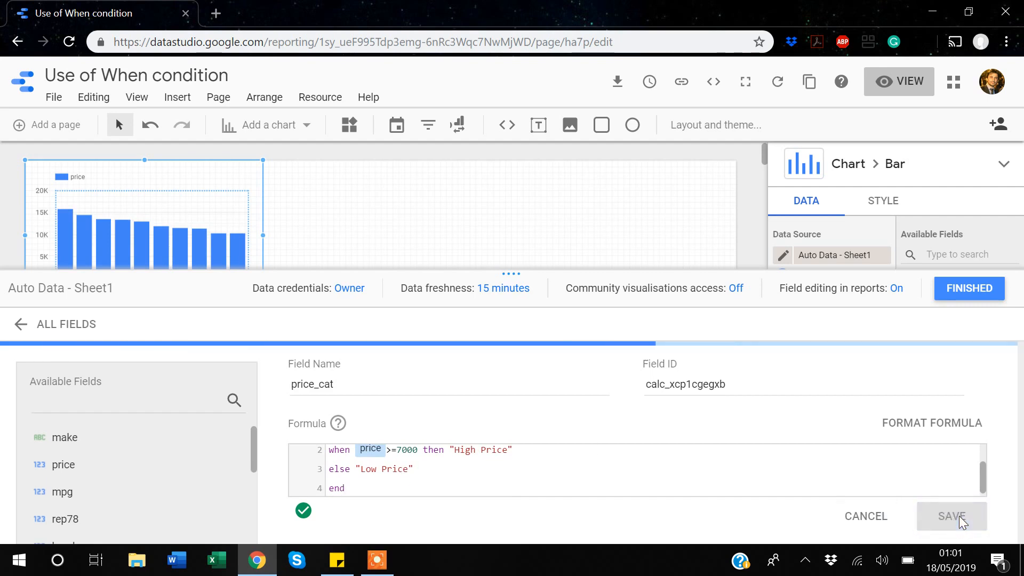
click(980, 291)
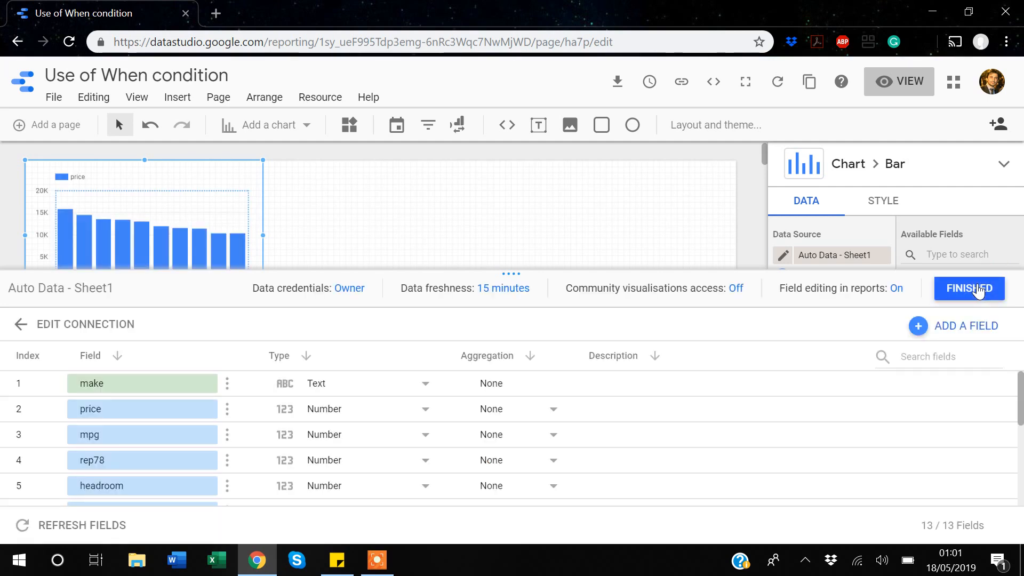
click(955, 289)
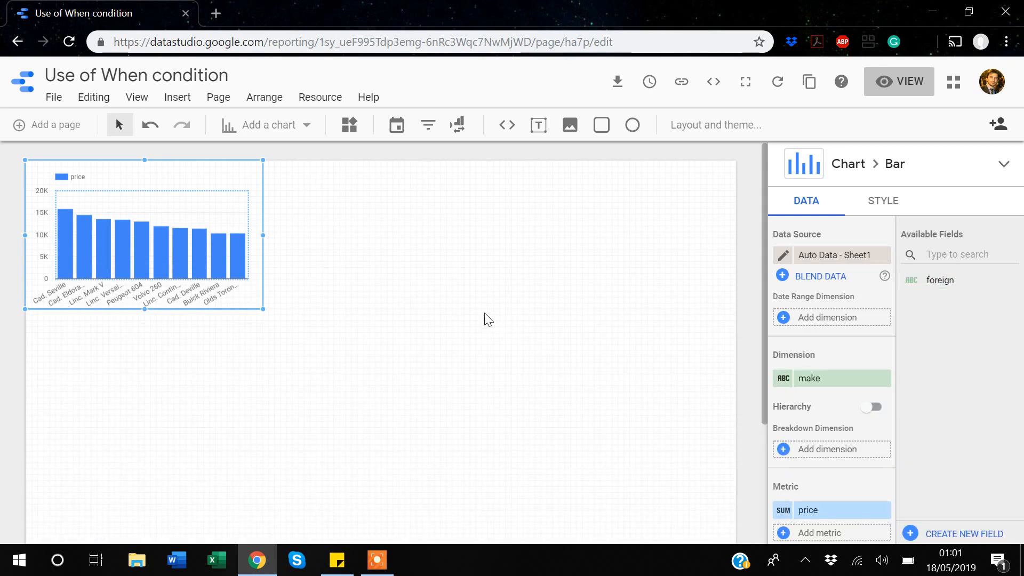
- Try to add a second bar chart beside the existing one and look for price_cat among its available fields
click(187, 100)
mouse_move(219, 98)
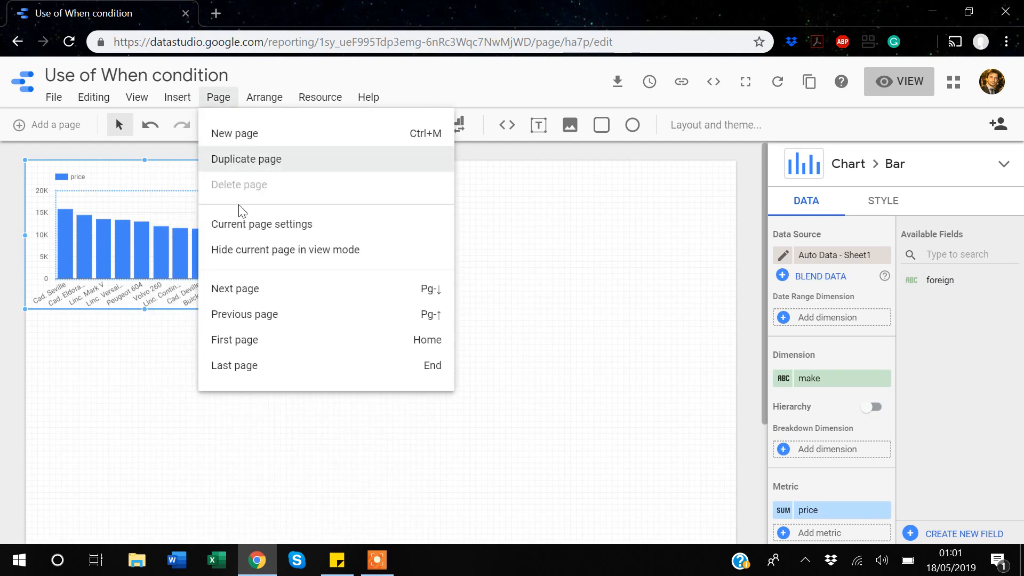
mouse_move(171, 103)
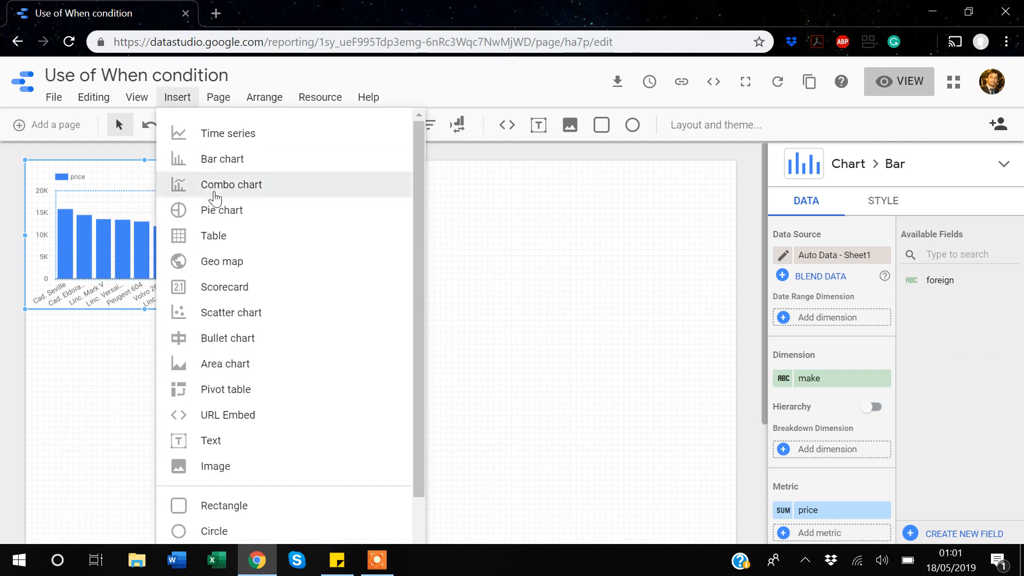
click(213, 161)
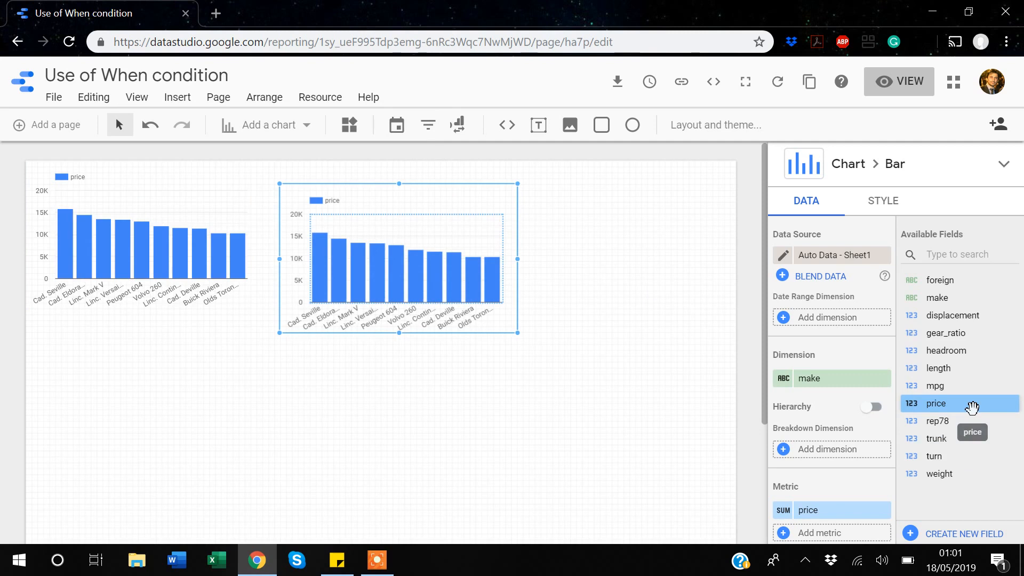
click(237, 218)
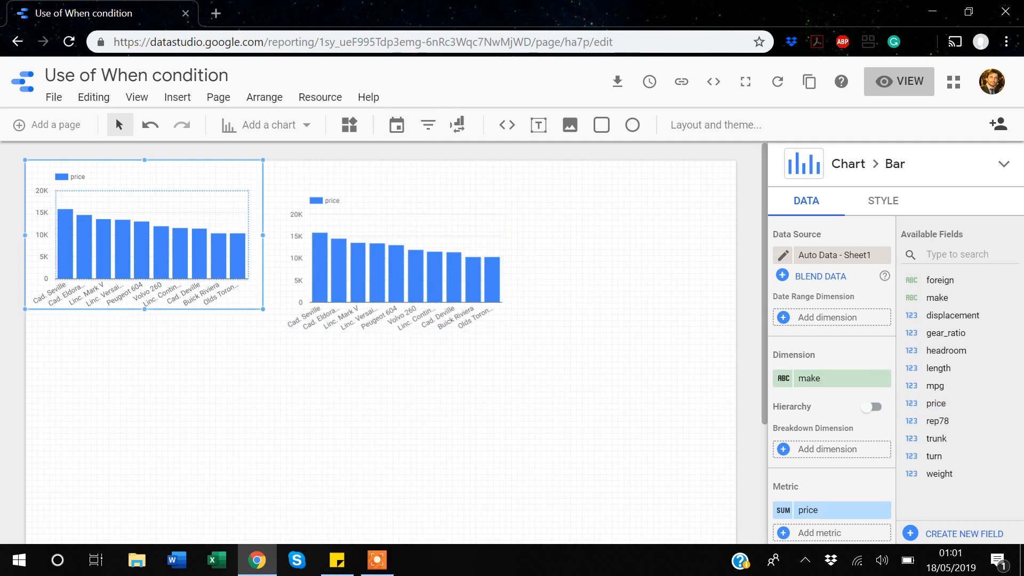
click(383, 560)
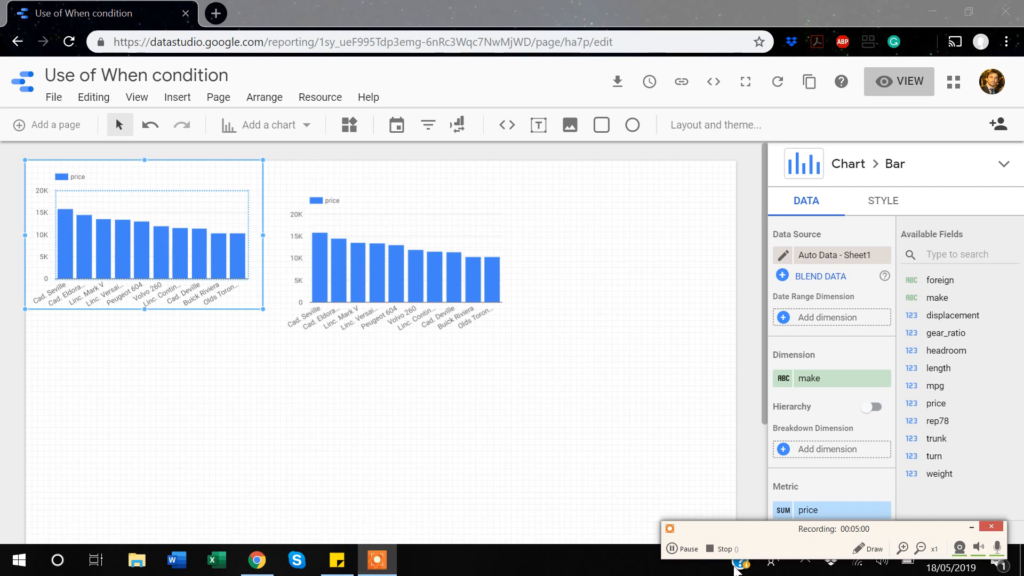
click(673, 549)
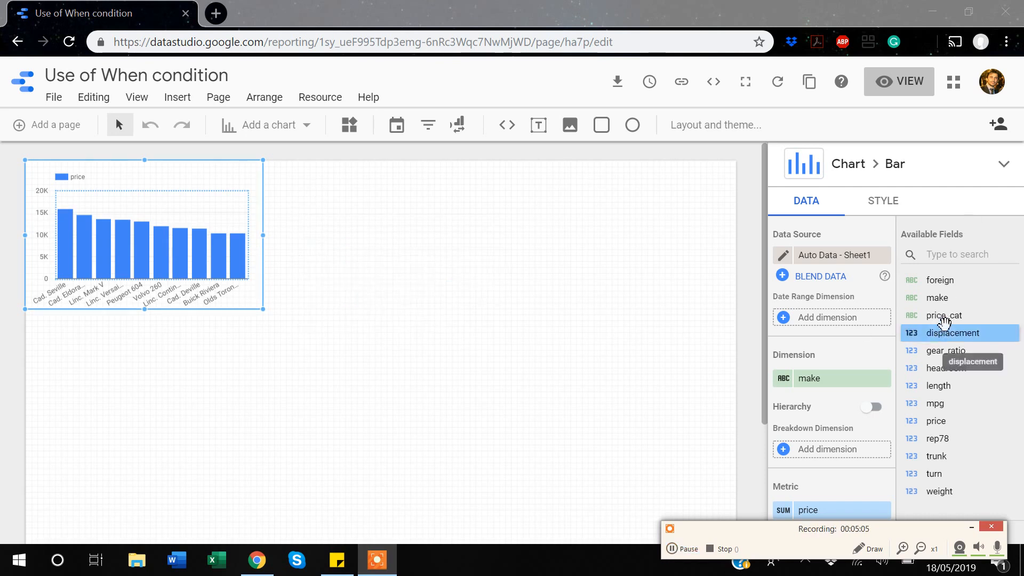
click(973, 528)
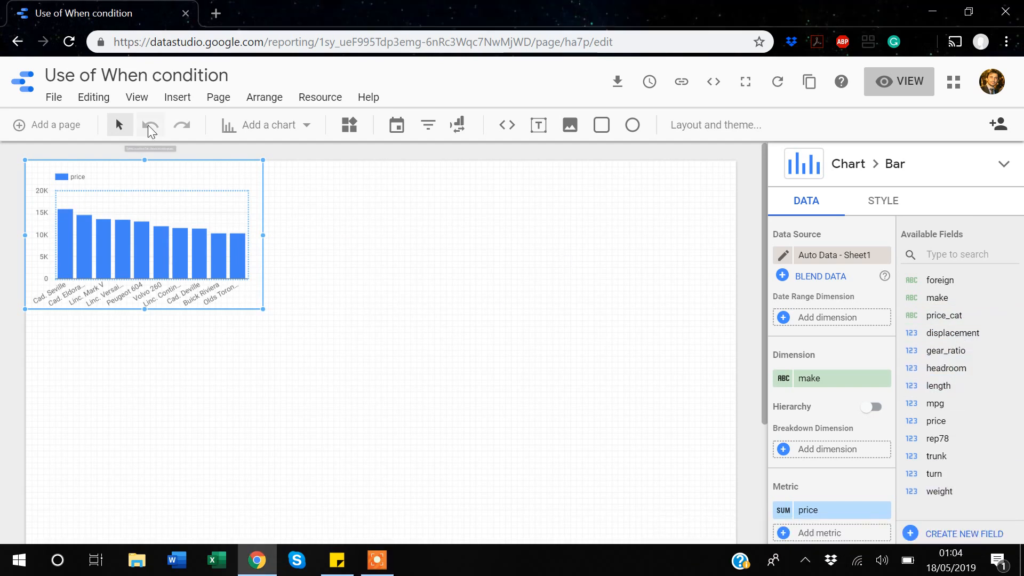
- Insert a second bar chart beside the first one and replace its make dimension with price_cat
click(177, 98)
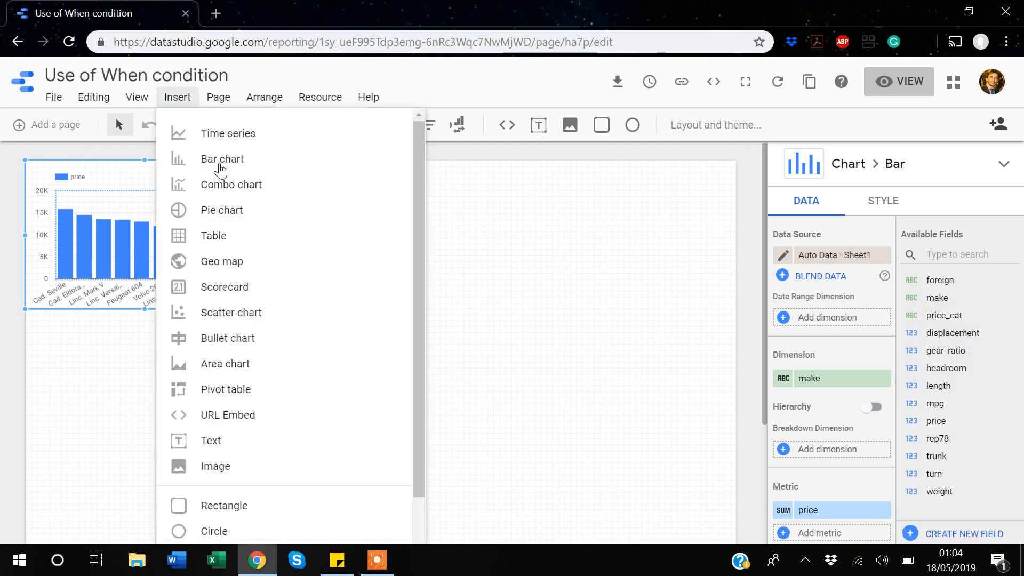
click(219, 162)
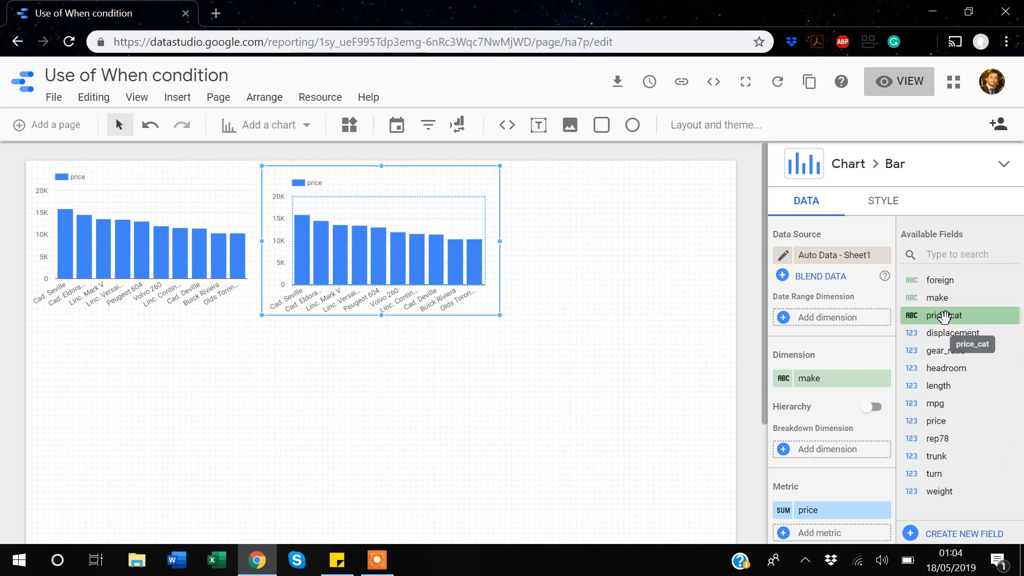
drag(944, 317, 834, 385)
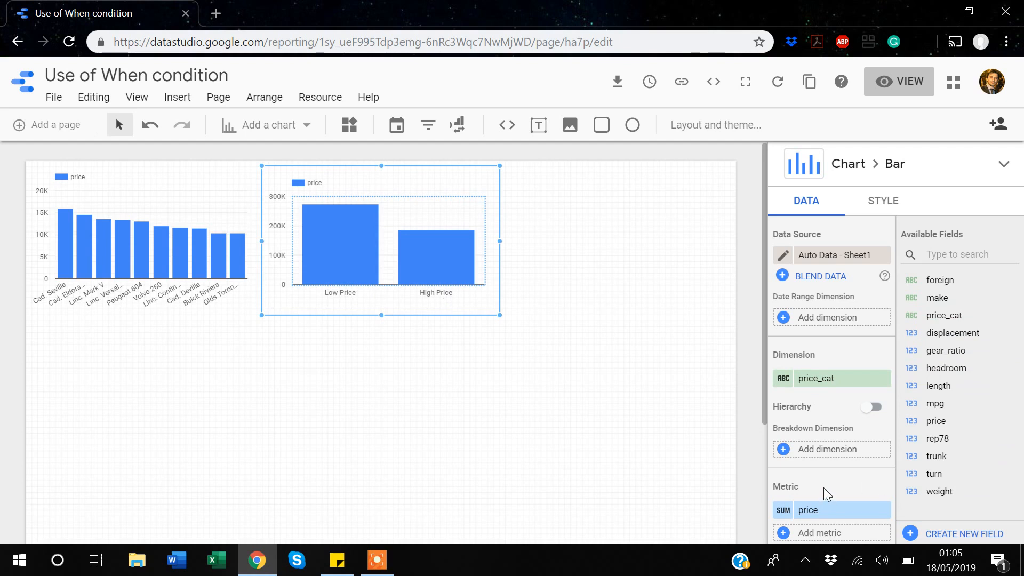
- Reopen the Auto Data source for editing and open the formula of its price_cat field
scroll(824, 488, down, 2)
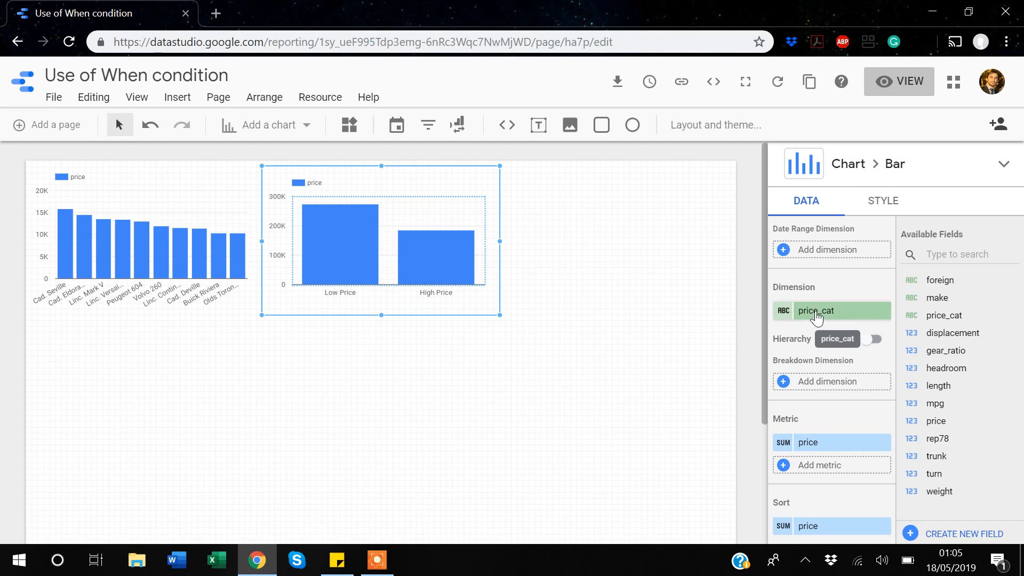
scroll(817, 317, up, 1)
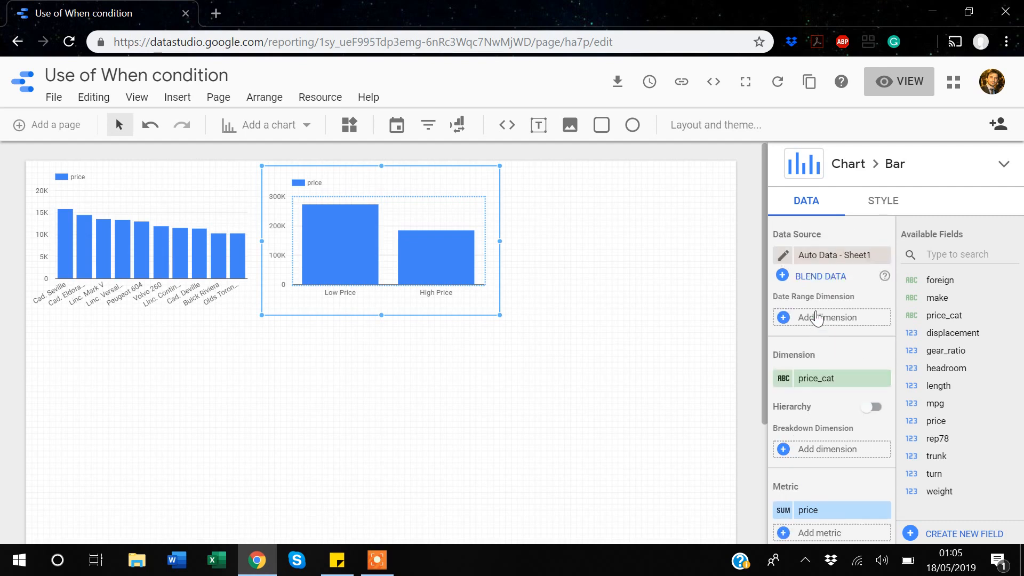
click(783, 260)
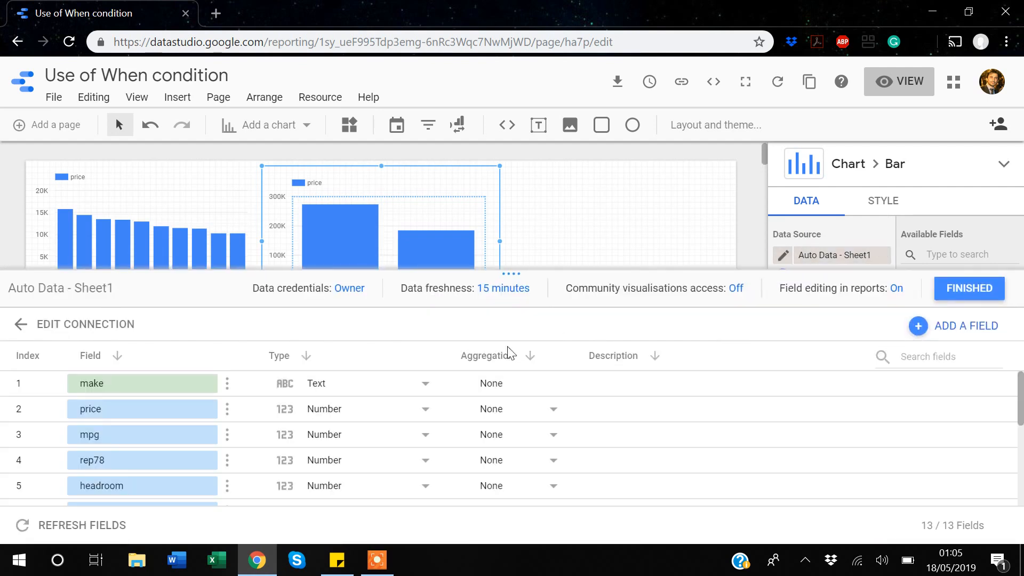
scroll(416, 395, down, 5)
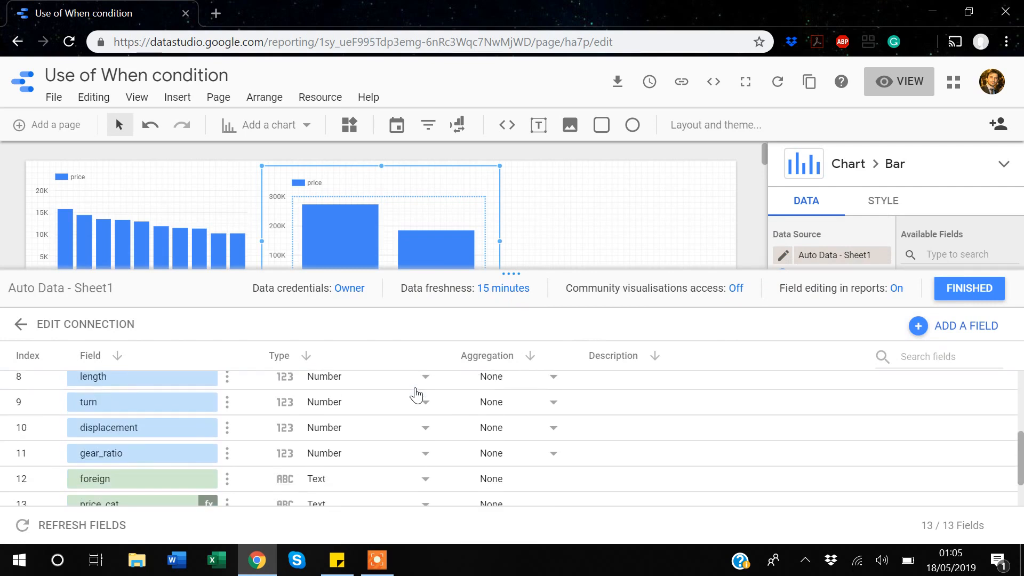
scroll(198, 442, up, 4)
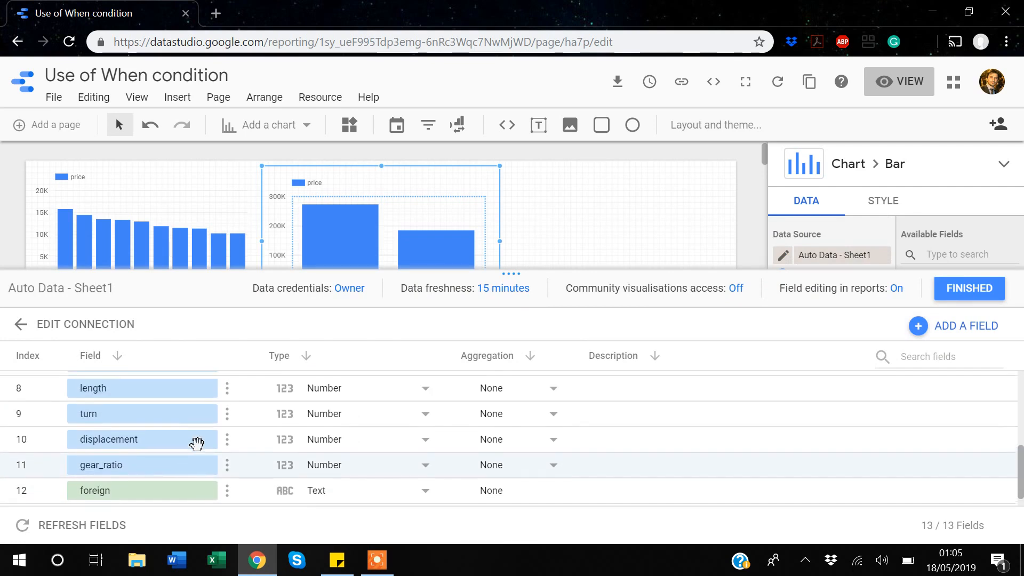
scroll(197, 444, up, 1)
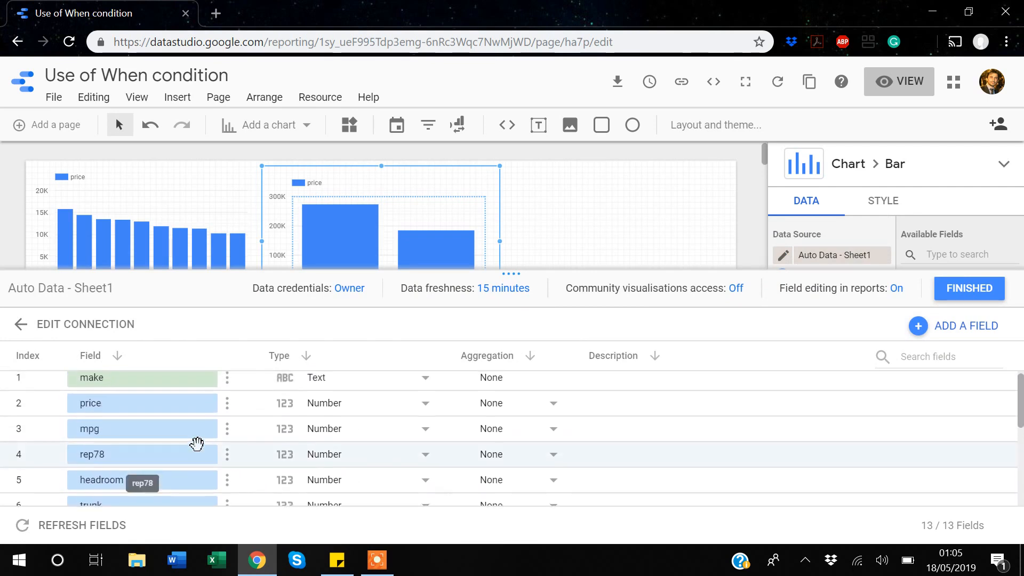
scroll(199, 447, down, 2)
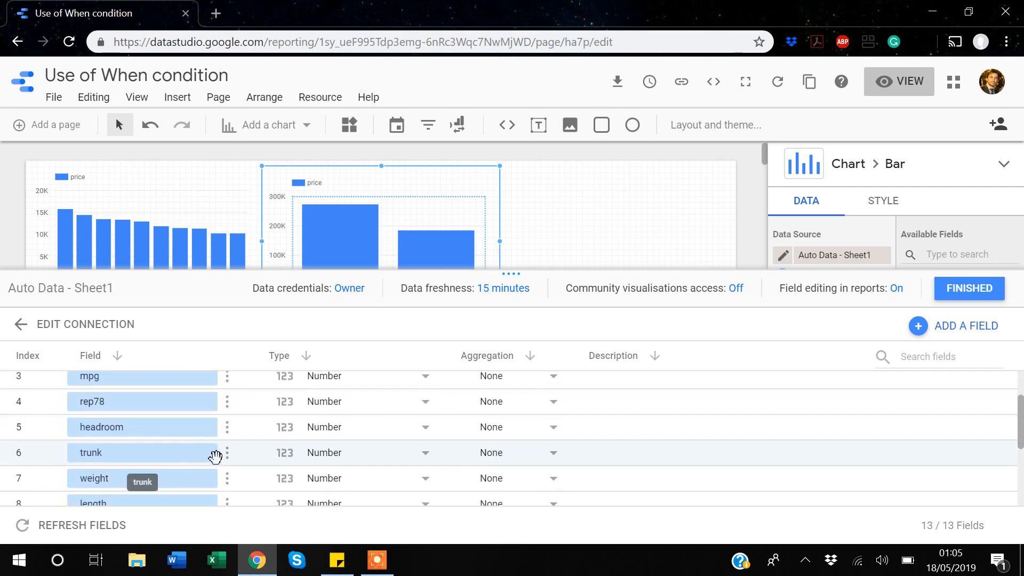
scroll(210, 455, down, 1)
scroll(211, 456, down, 5)
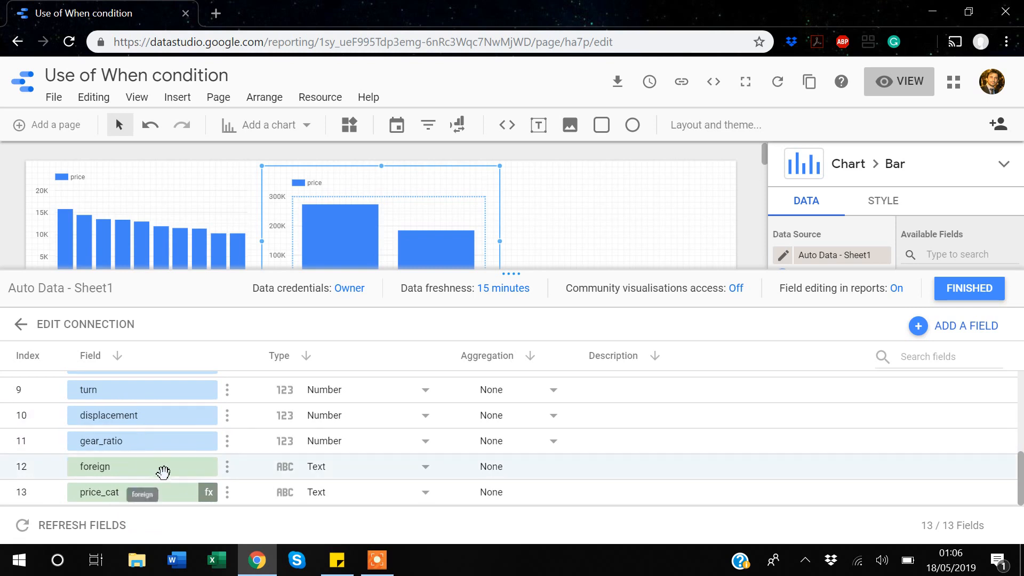
click(227, 491)
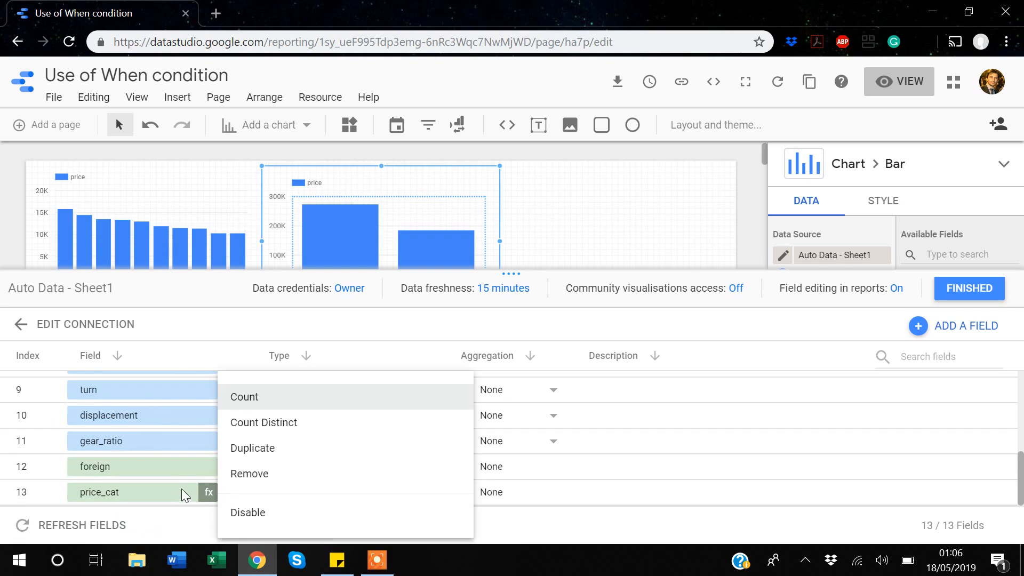
click(201, 496)
click(208, 494)
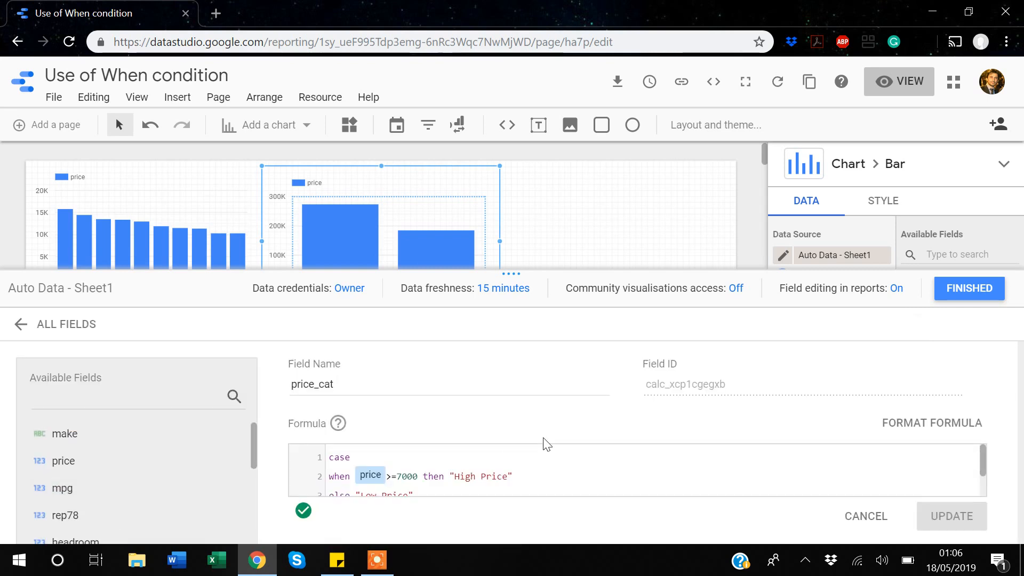
- Change the "High Price" condition in the price_cat formula to price >=9000
scroll(581, 476, down, 2)
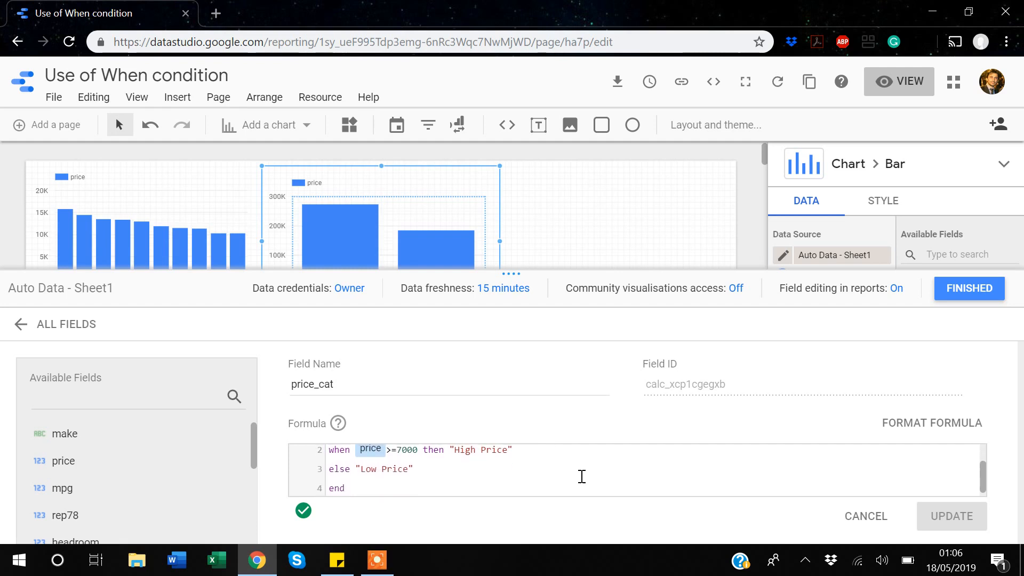
scroll(581, 476, up, 2)
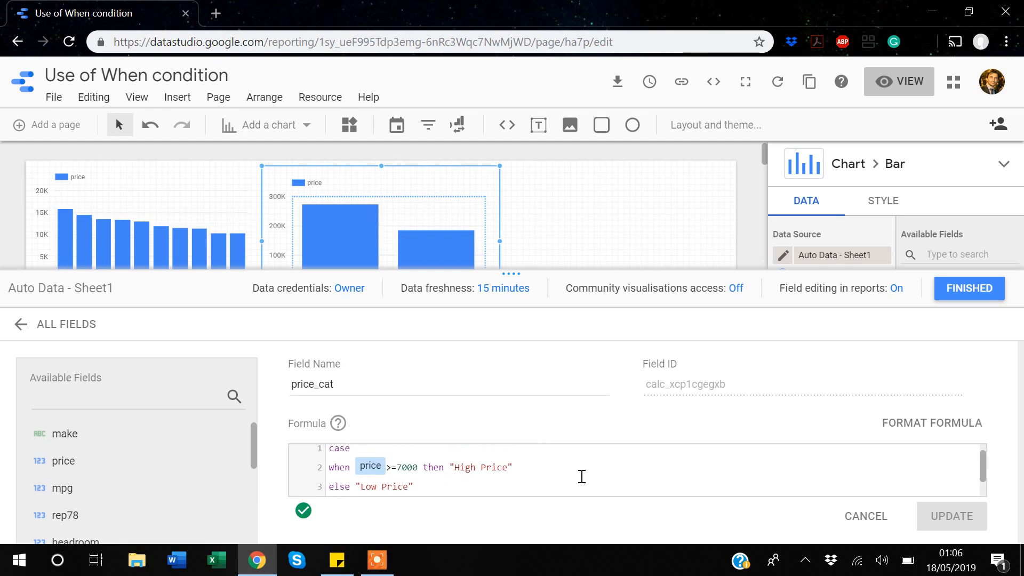
click(410, 467)
key(BackSpace)
key(BackSpace)
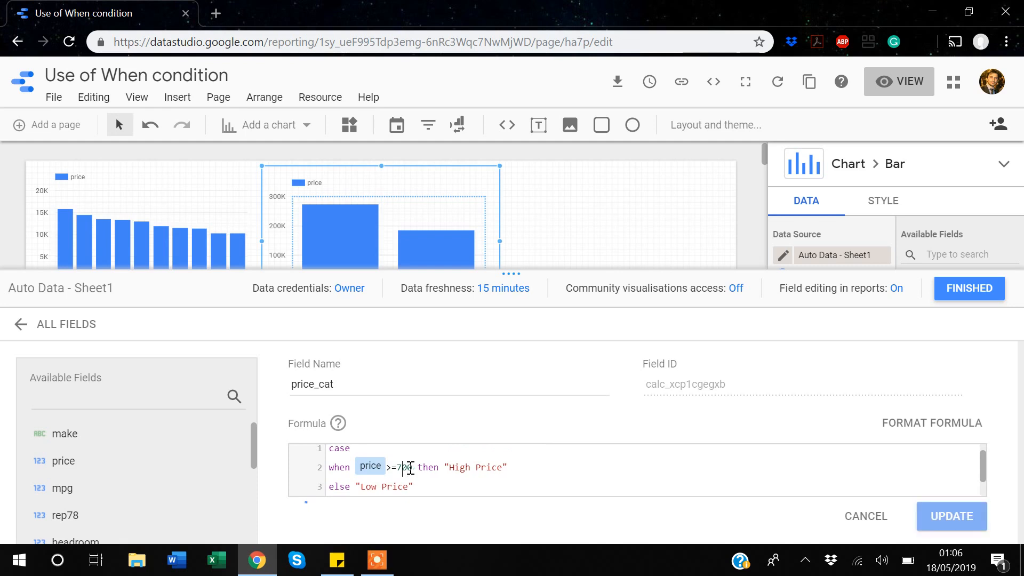
text(90)
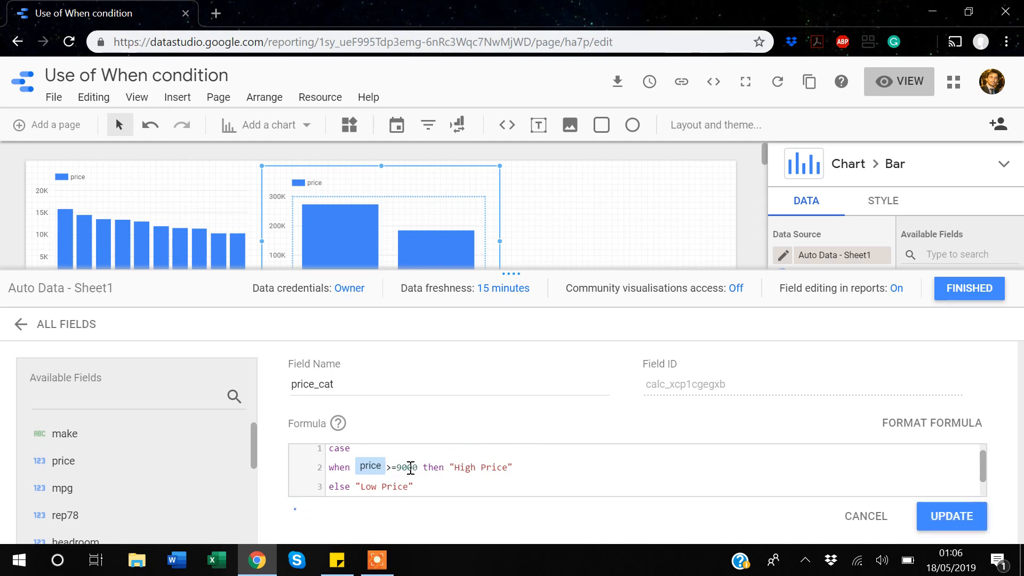
- Add a second condition line to the price_cat formula: when price >=6000 AND price <9000 then "Med Price"
key(Down)
key(shift+Home)
key(BackSpace)
text(when )
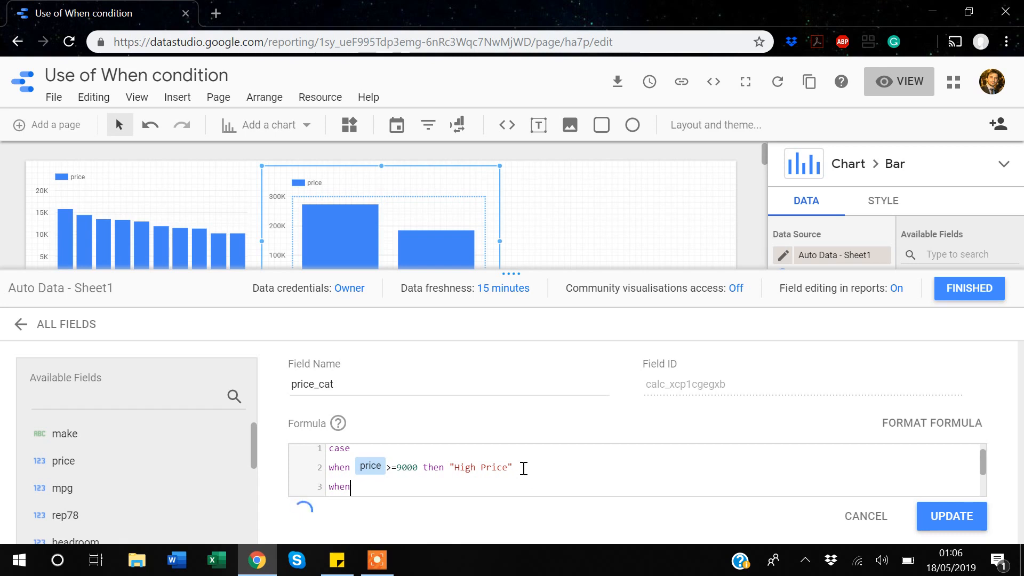
text(price)
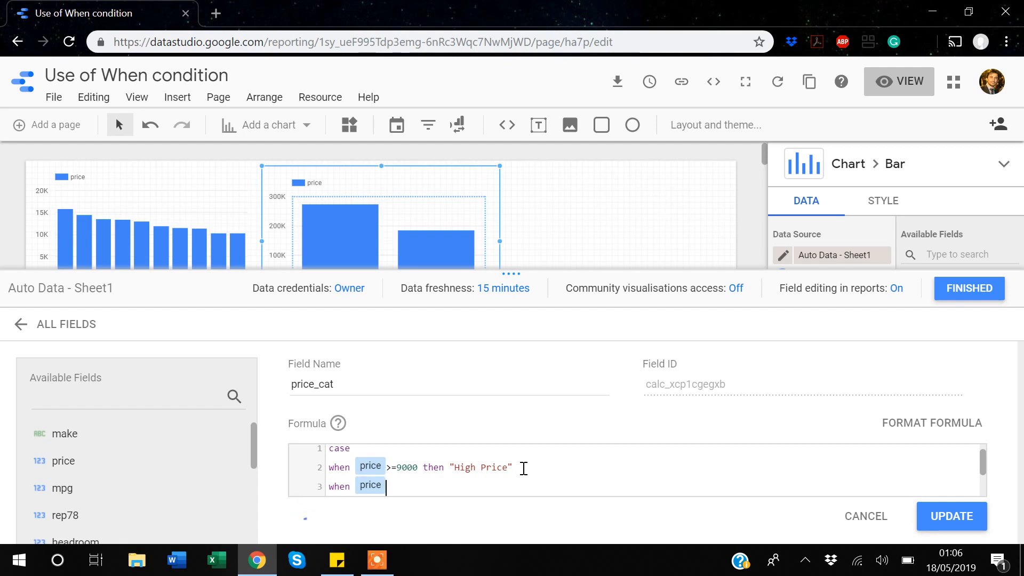
text(>=6000 AN)
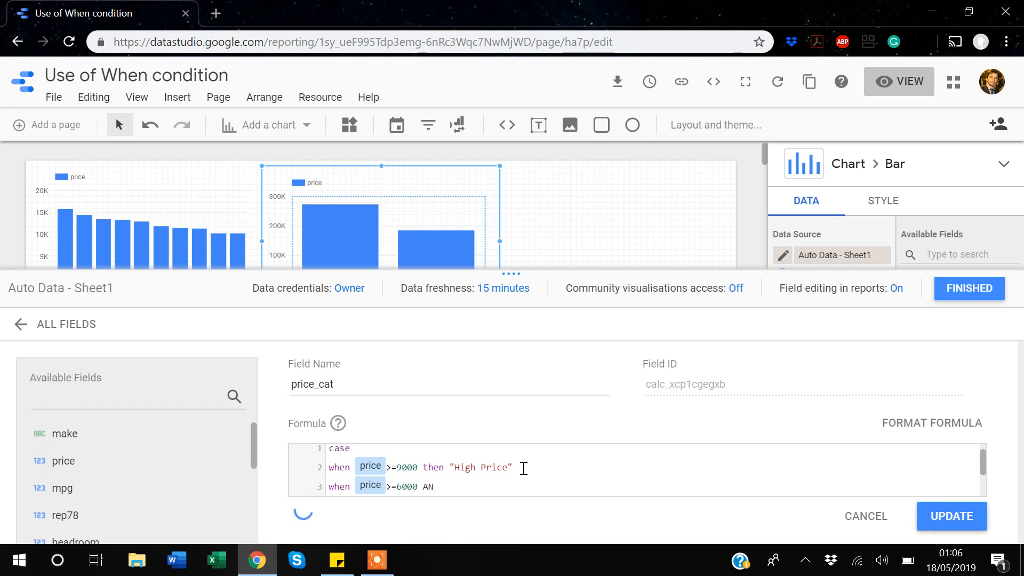
text(D price )
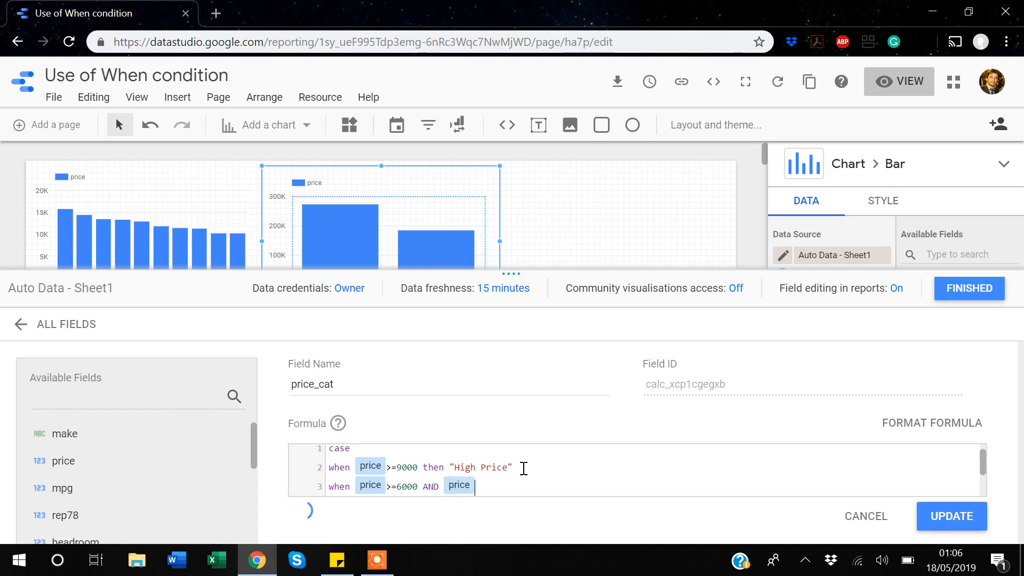
text(<900)
text(0)
text( then)
text( "")
text(Med )
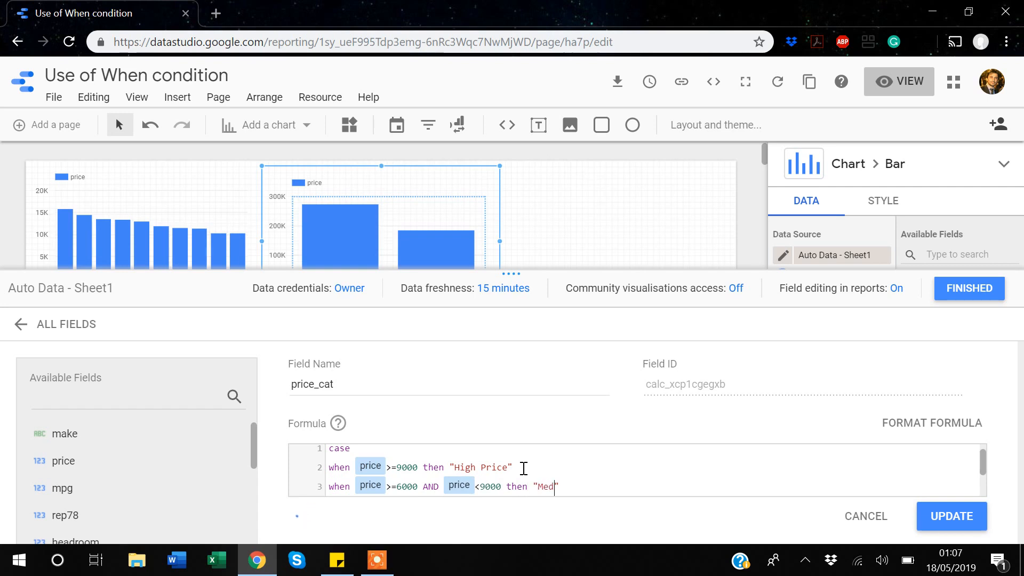
text(Price)
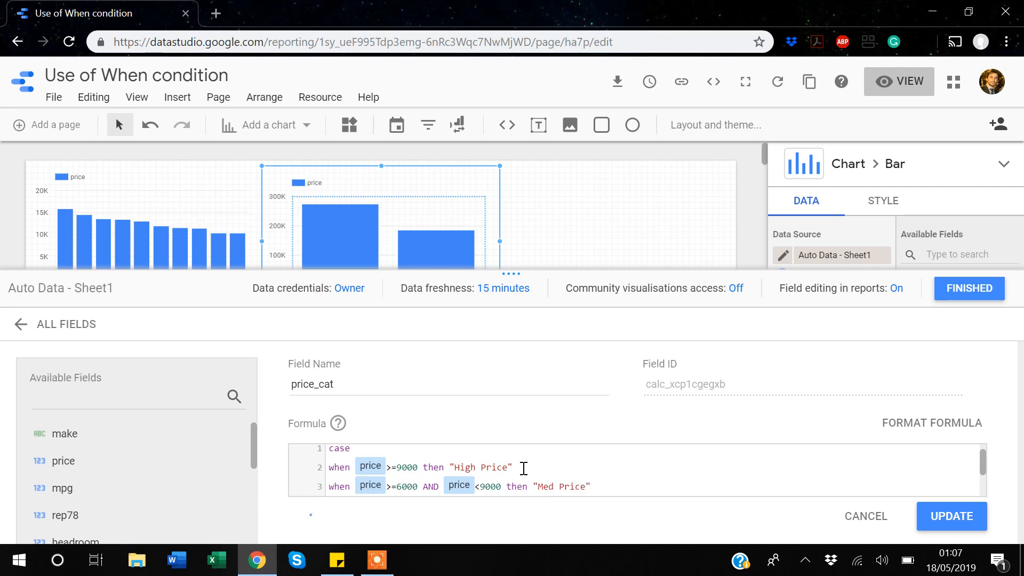
- Add a third condition line to the price_cat formula: when price <6000 then "Low Price"
key(Return)
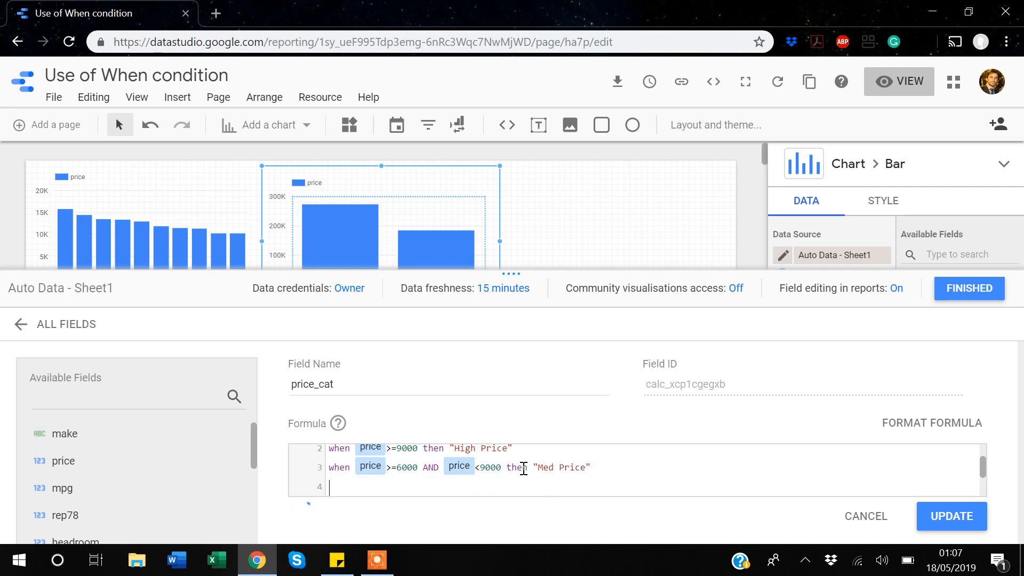
text(when price)
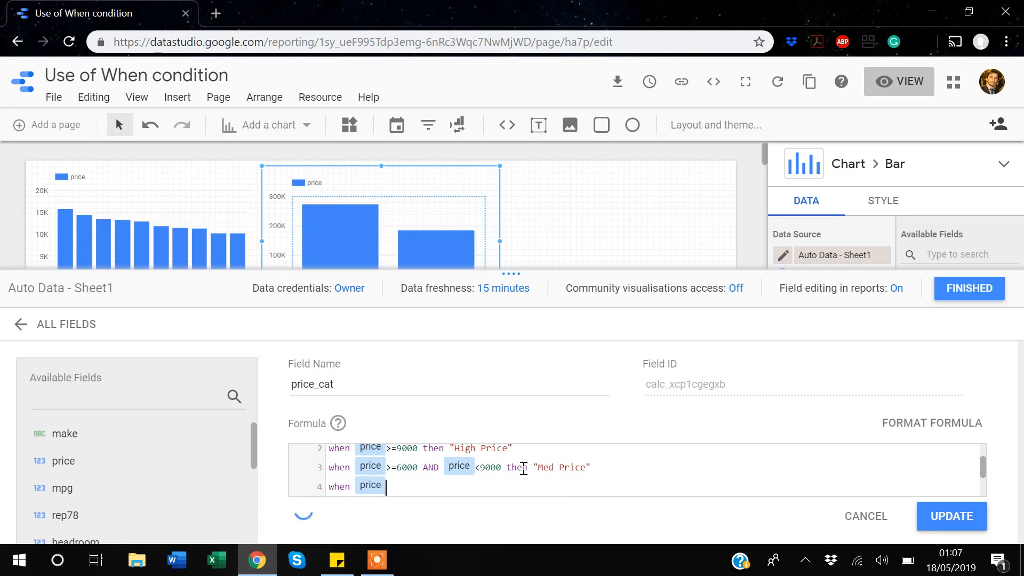
text(<6000 then)
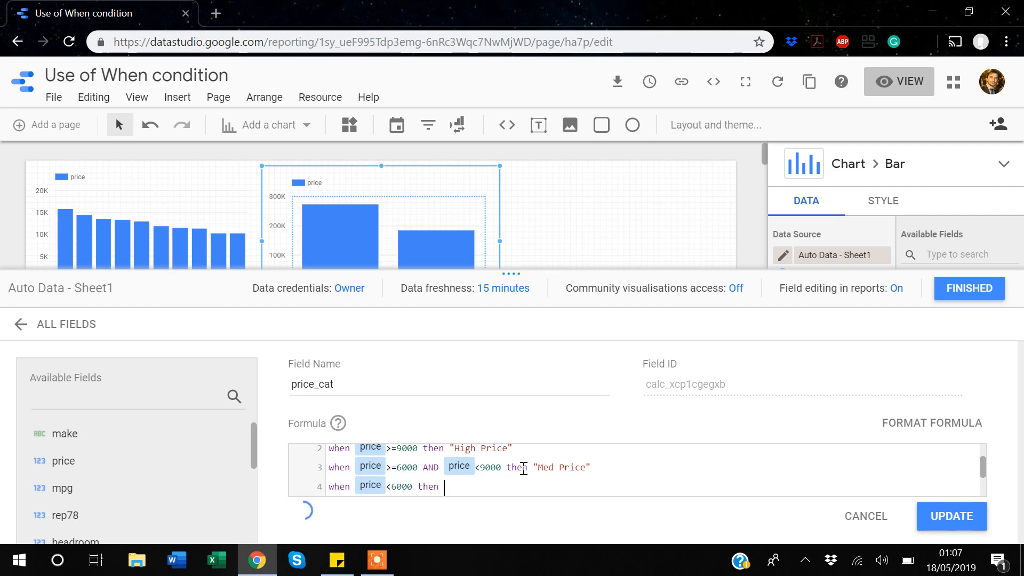
text( "Low )
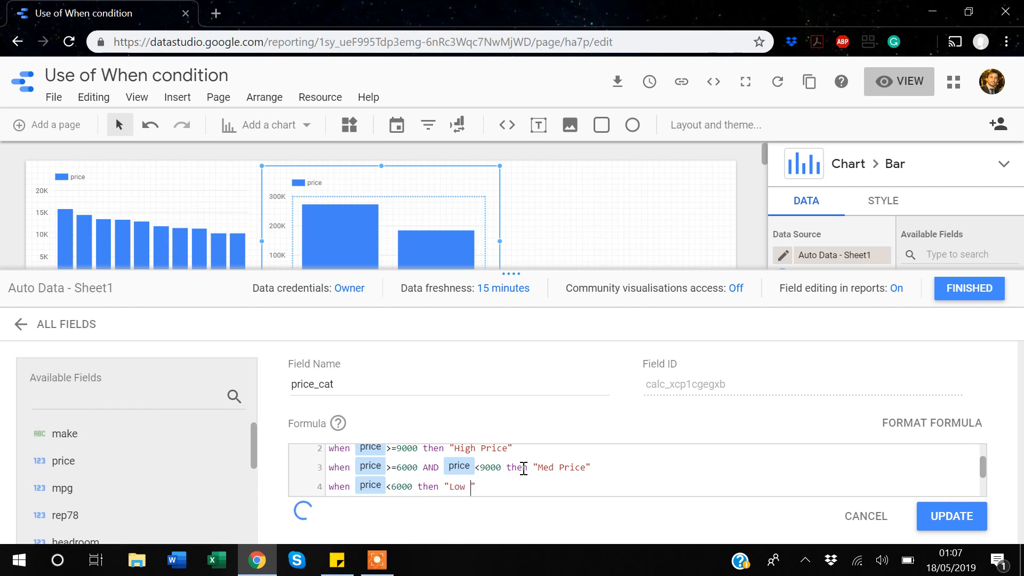
text(Price")
- Finish the price_cat formula with end and delete its else "Low Price" line
key(Return)
text(else "Low Price")
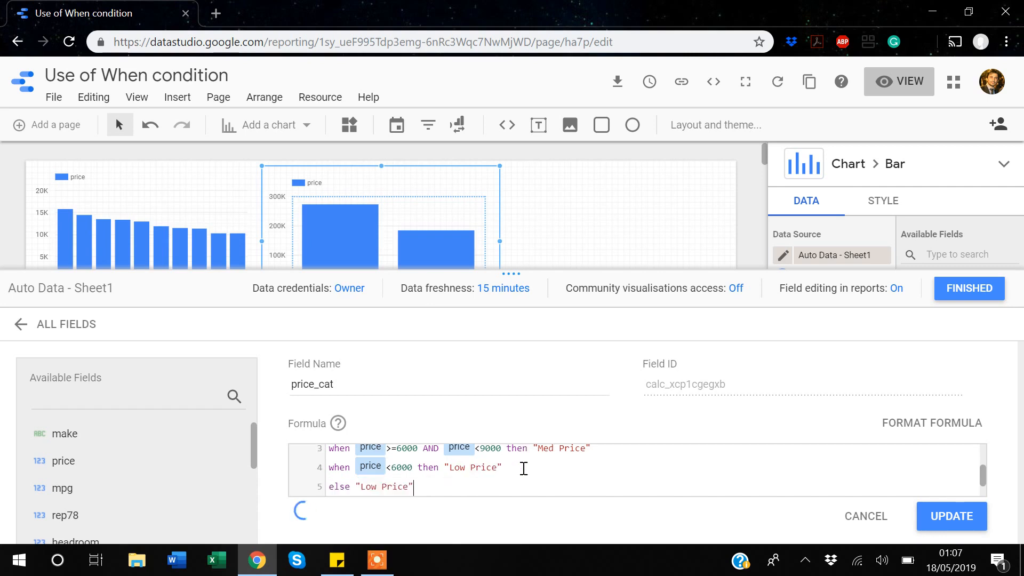
key(Return)
text(end)
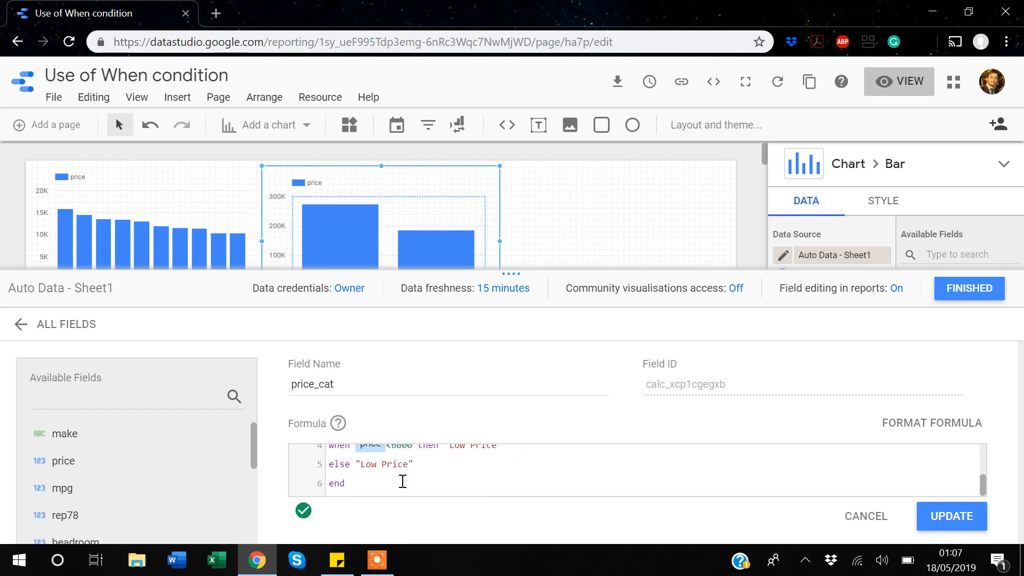
drag(416, 463, 327, 462)
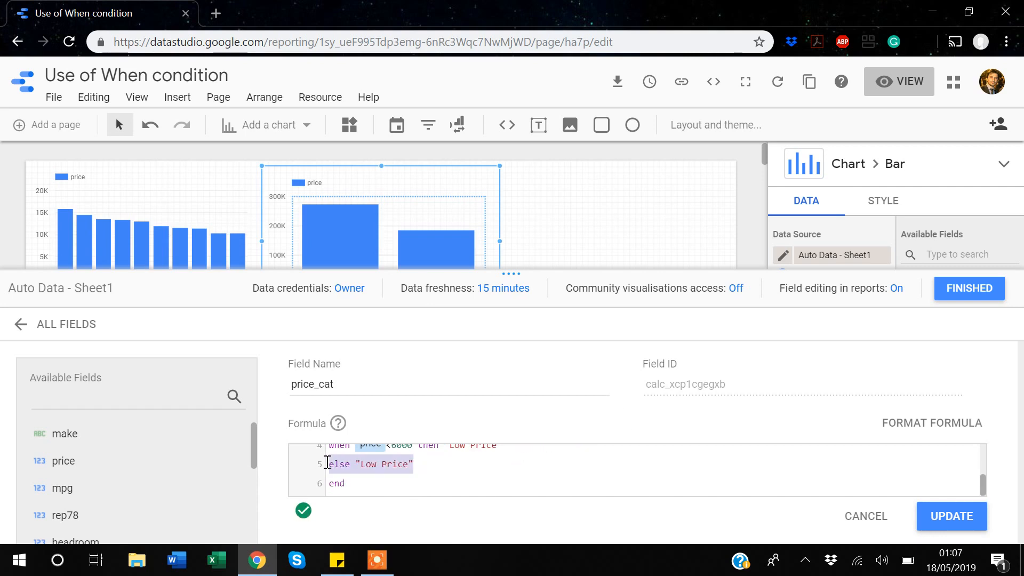
key(BackSpace)
- Review the three price_cat conditions, update the field and close the Auto Data source editor
scroll(327, 462, up, 3)
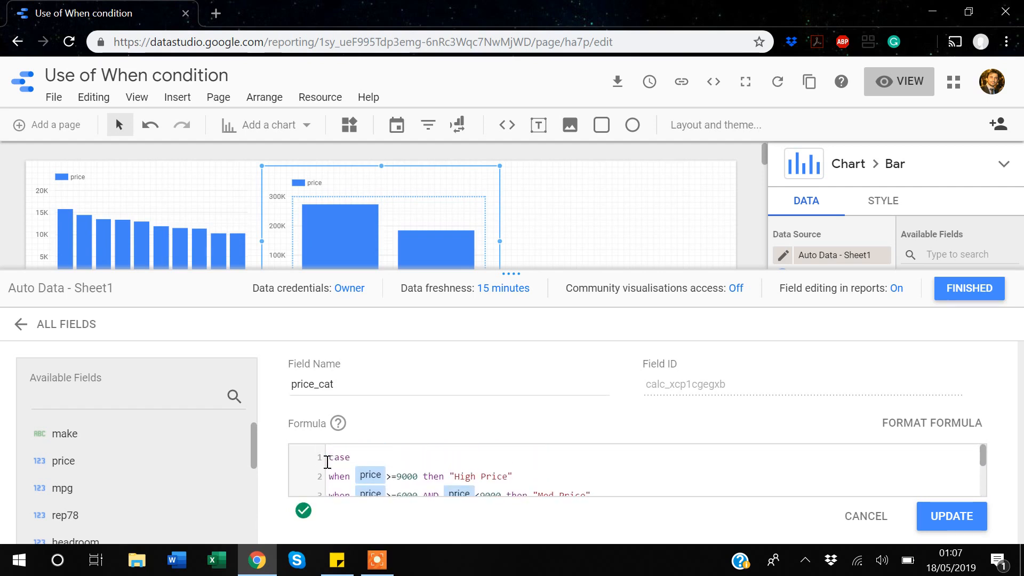
scroll(327, 463, down, 1)
scroll(327, 462, up, 1)
scroll(327, 462, down, 1)
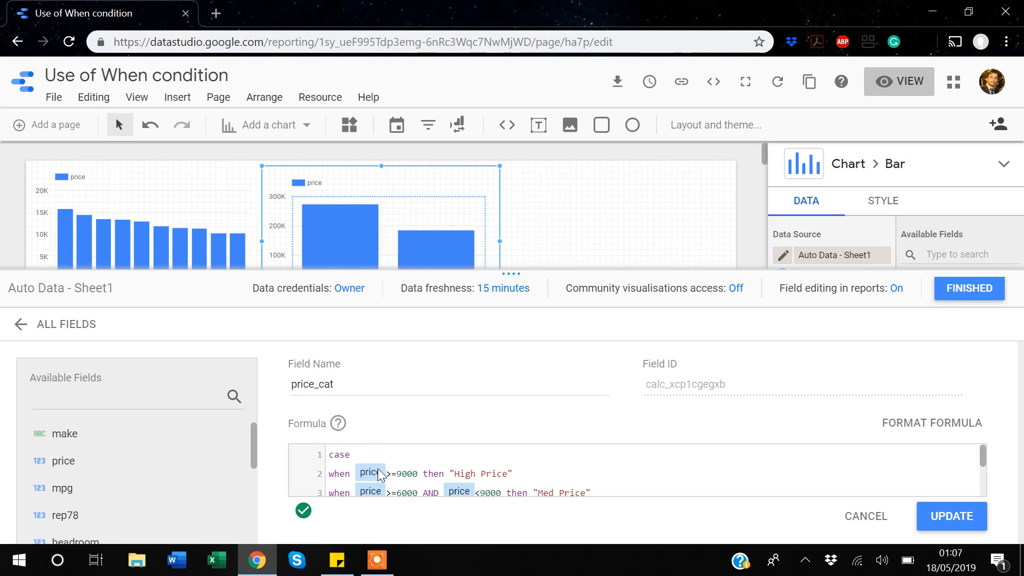
scroll(379, 473, down, 1)
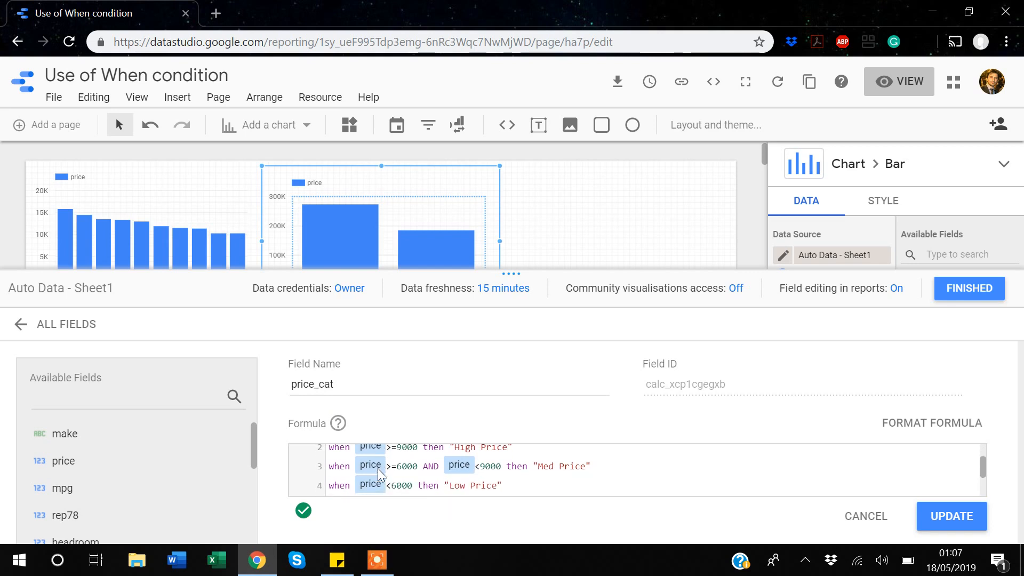
scroll(378, 468, up, 1)
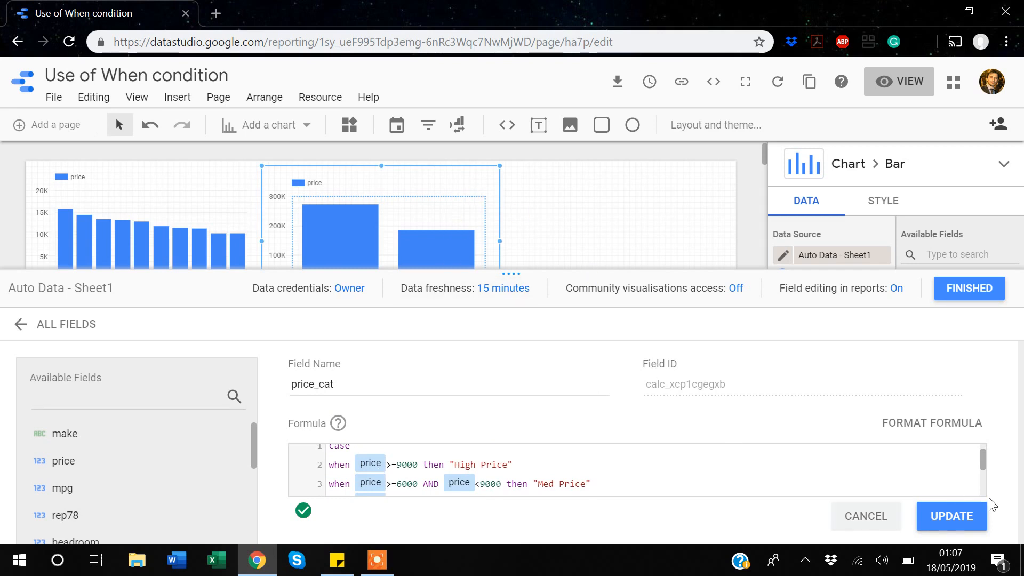
click(956, 522)
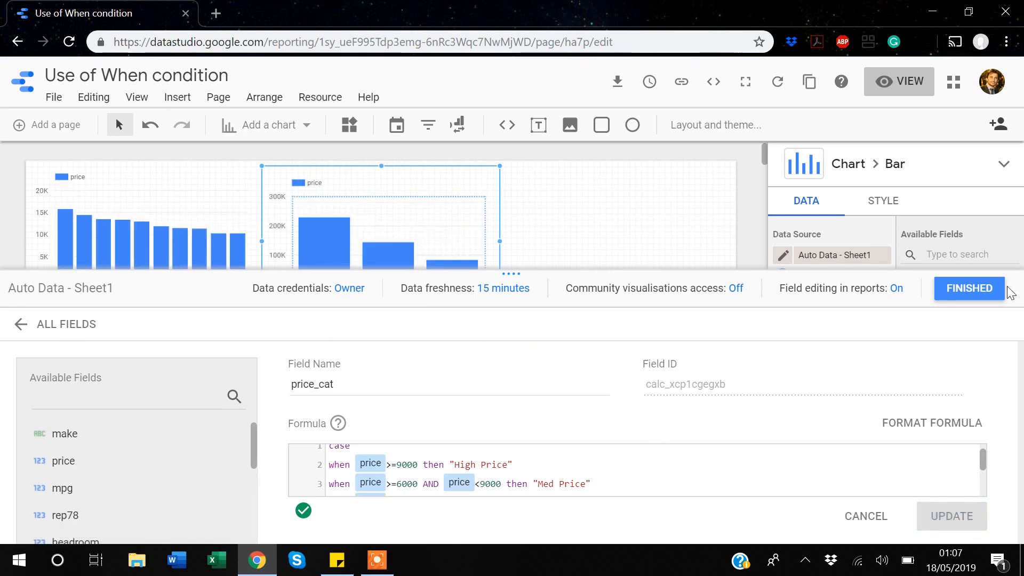
click(969, 288)
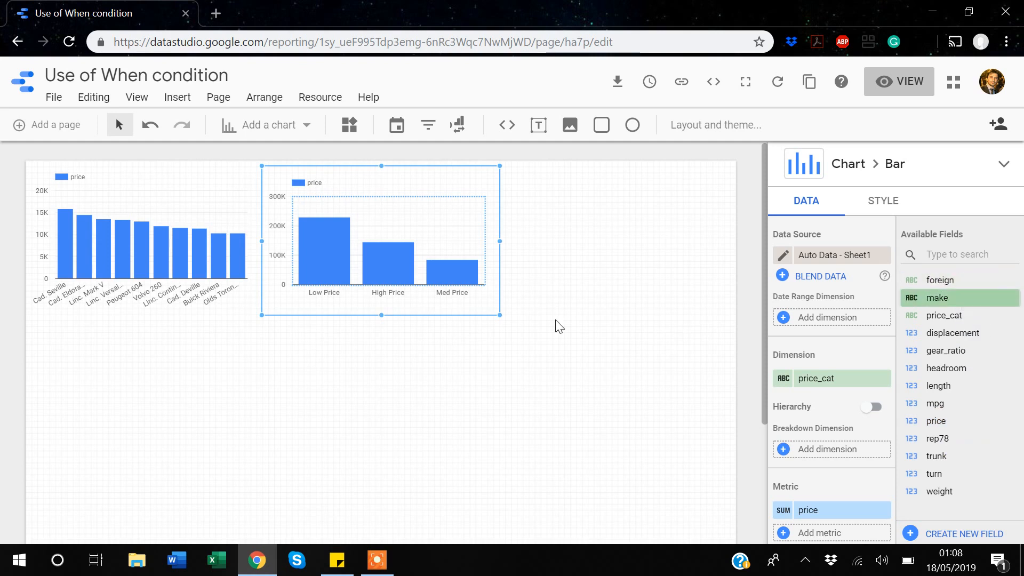
- Insert a third bar chart below the first one and replace its dimension with foreign
click(177, 97)
click(222, 165)
drag(492, 201, 247, 363)
drag(938, 282, 827, 384)
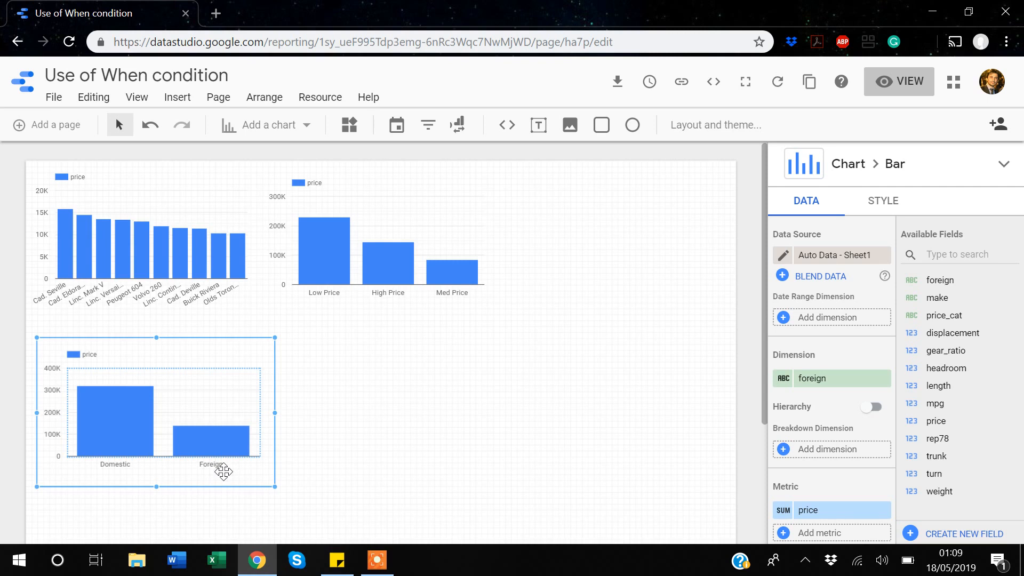
- Create a new calculated field named foreign_2 and enter case and end lines in its formula, leaving an empty line between them
click(954, 540)
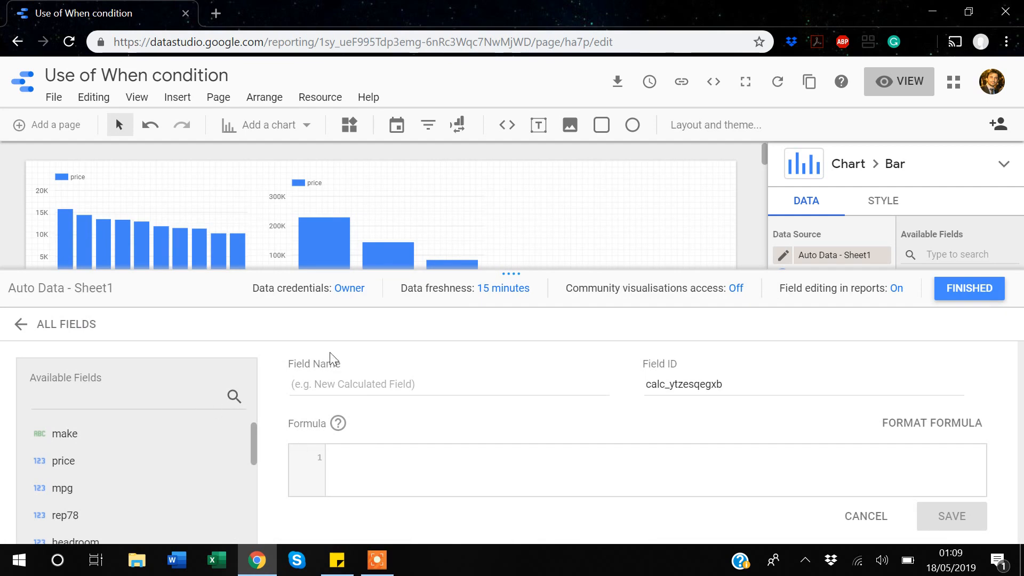
click(327, 381)
text(fo)
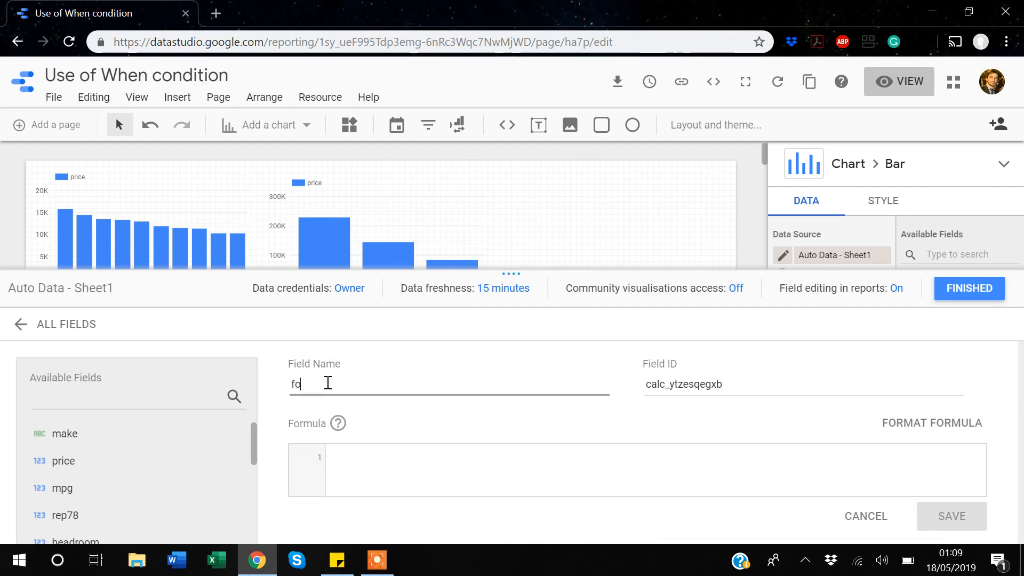
text(reign_2)
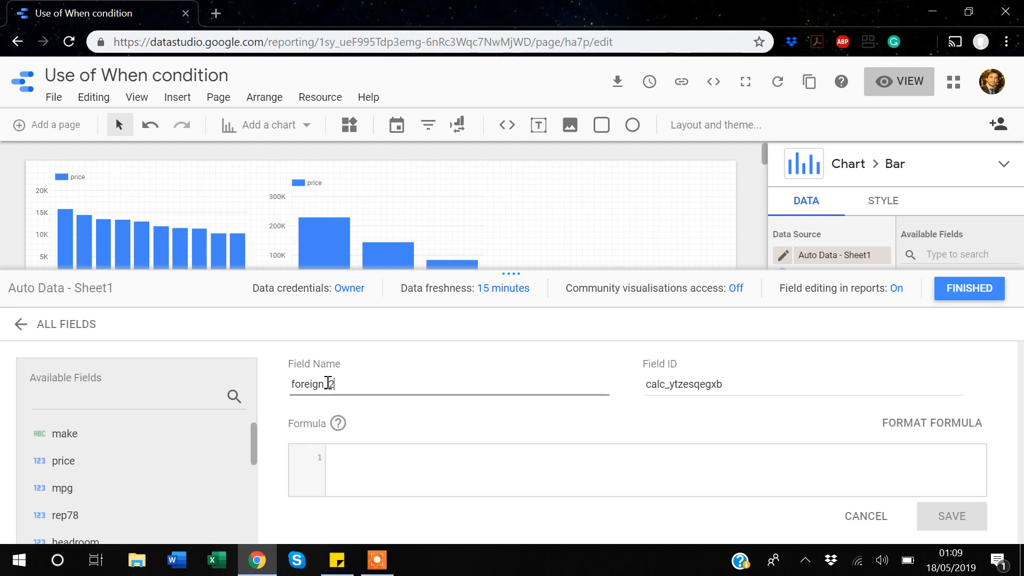
click(349, 457)
text(case)
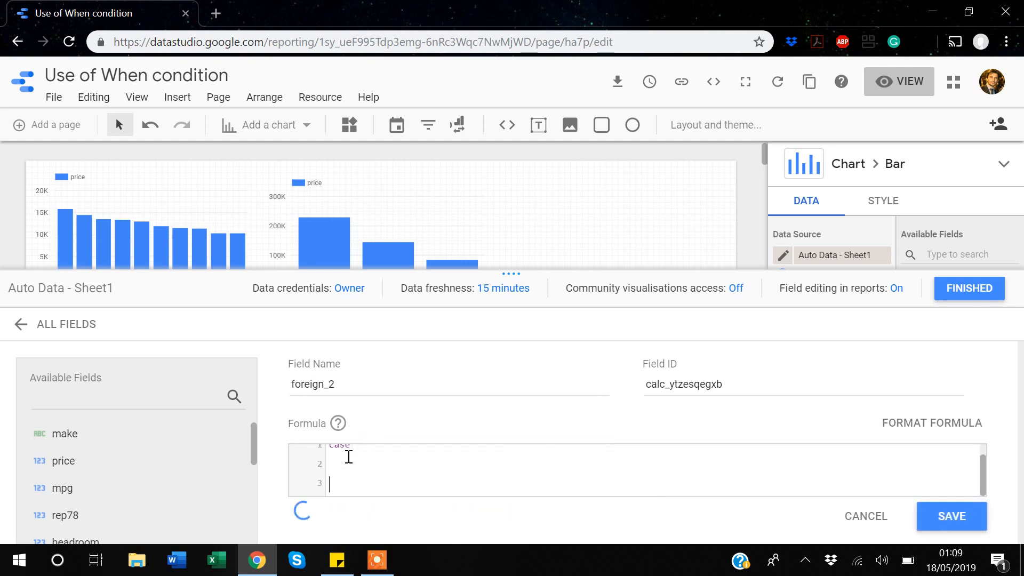
key(Return)
text(end)
scroll(348, 457, up, 1)
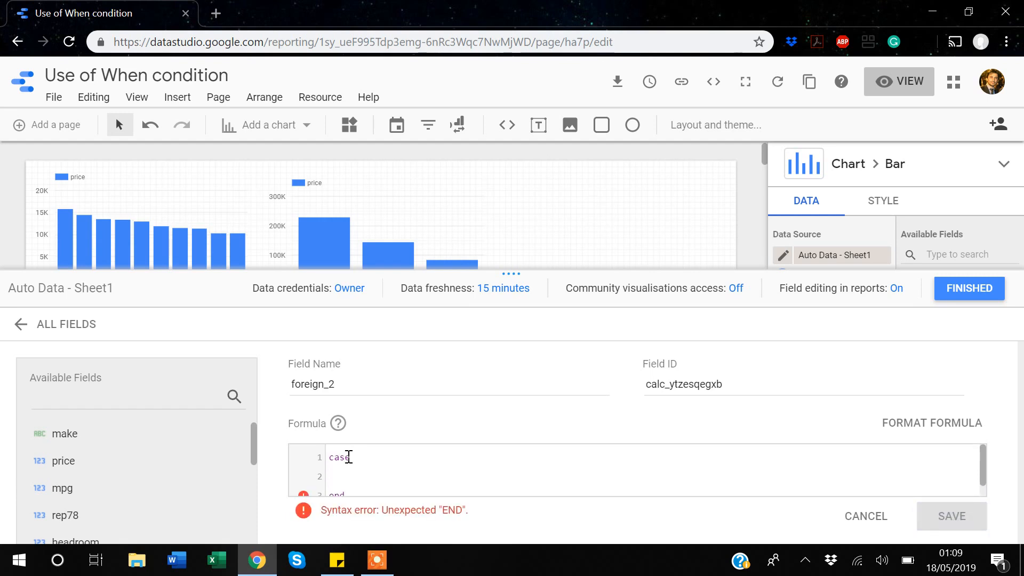
- Start a when clause between case and end that tests the foreign field for equality
text(when)
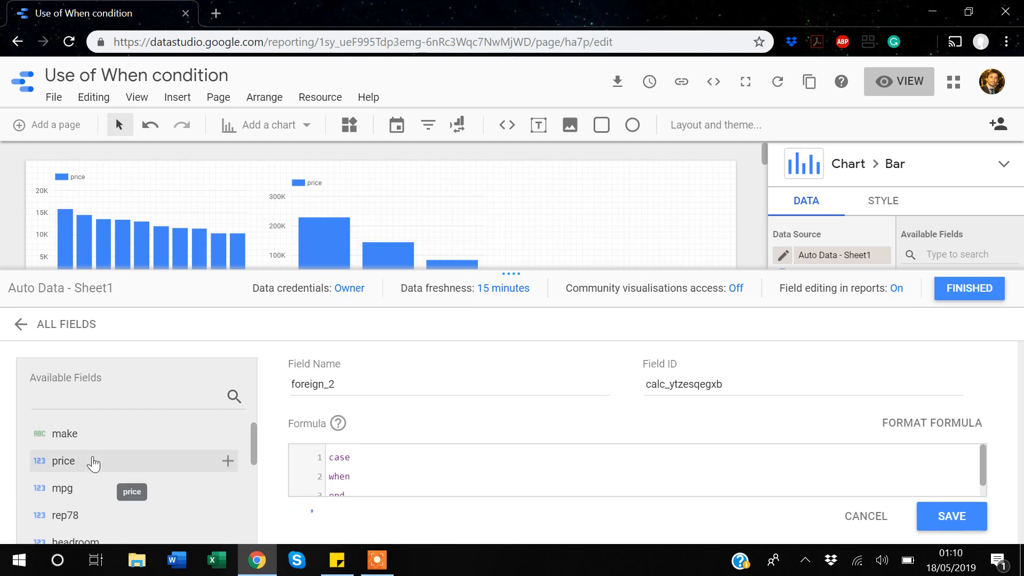
scroll(73, 448, down, 4)
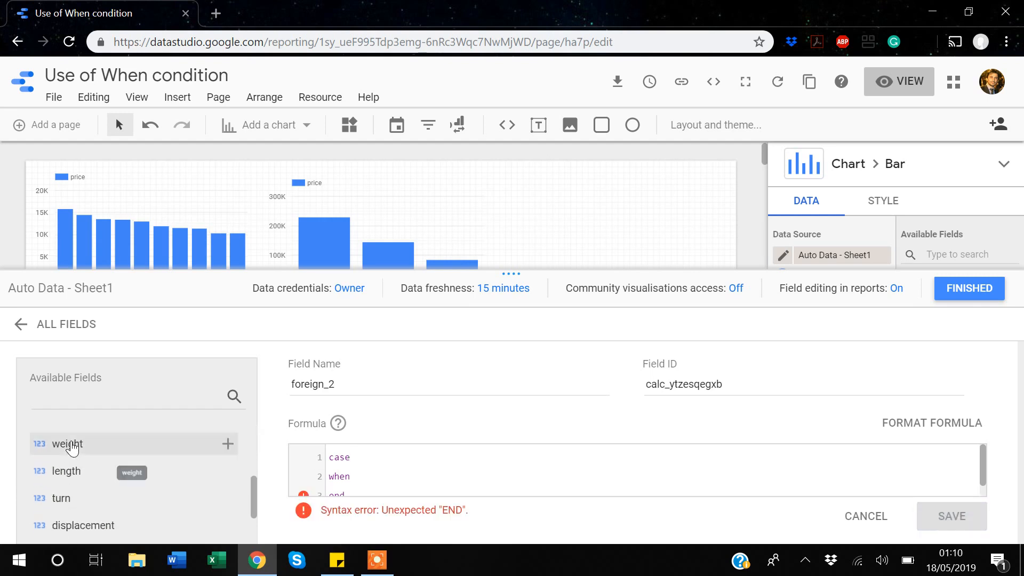
scroll(72, 448, down, 1)
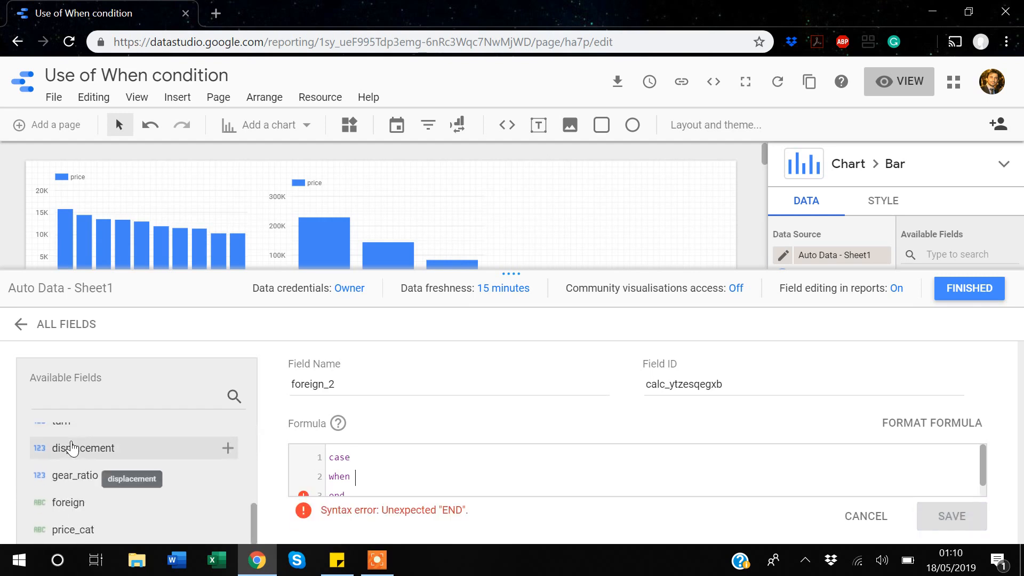
click(68, 504)
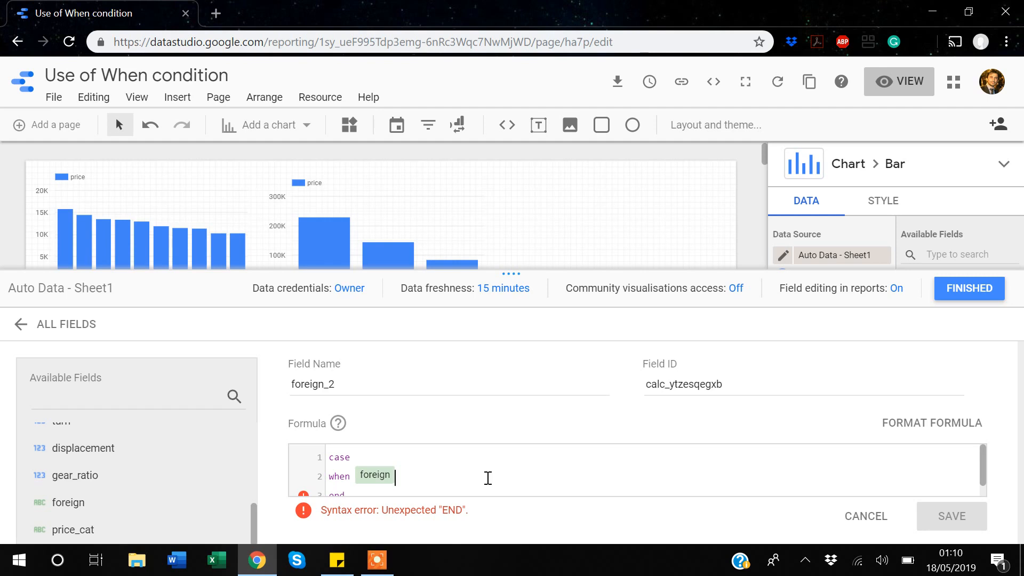
text(=)
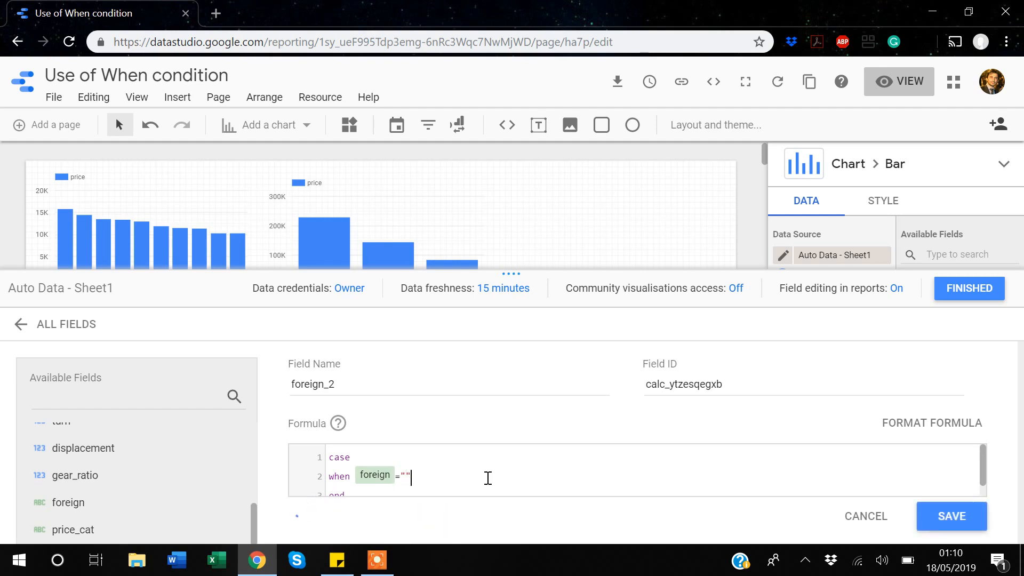
- Complete the when clause so that foreign="Domestic" returns "Home made"
text("Domestic" then "I)
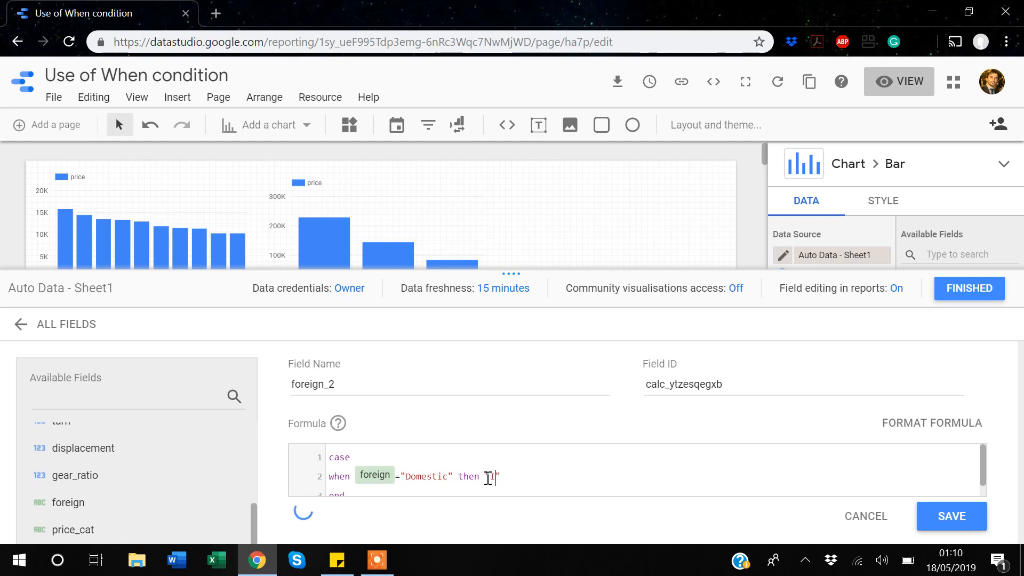
text(n)
text( Hou)
text(se)
key(BackSpace)
key(BackSpace)
key(BackSpace)
key(BackSpace)
key(BackSpace)
key(BackSpace)
key(BackSpace)
key(BackSpace)
text(Home made)
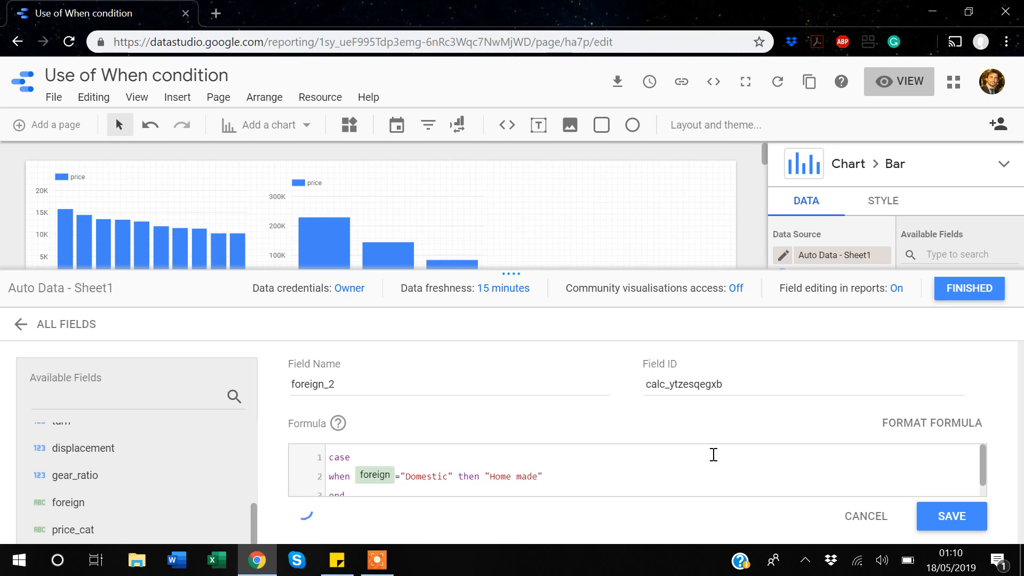
- Add the line else "Imported" to the foreign_2 formula and save the calculated field
key(Return)
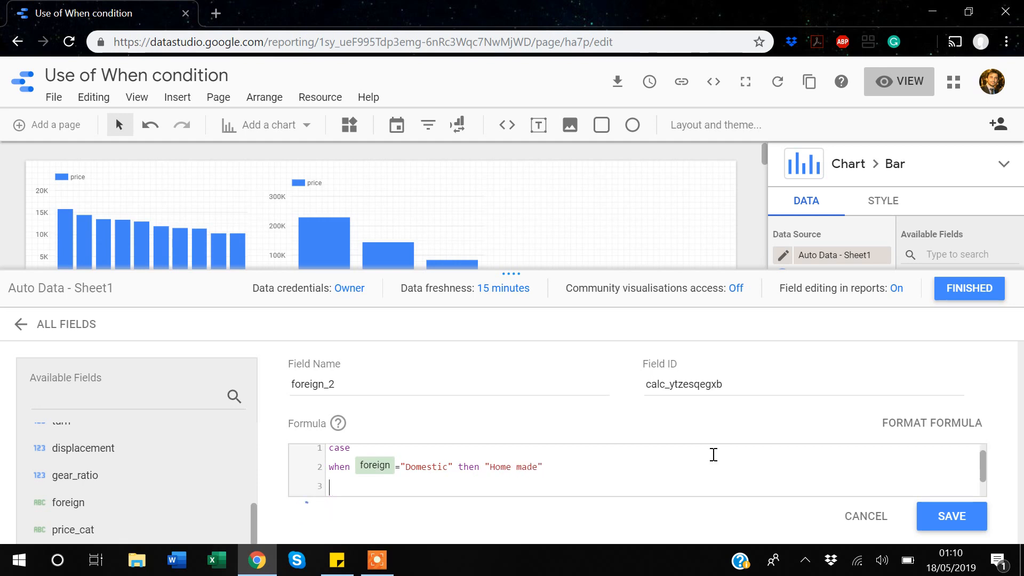
text(else "")
key(Left)
text(Imported)
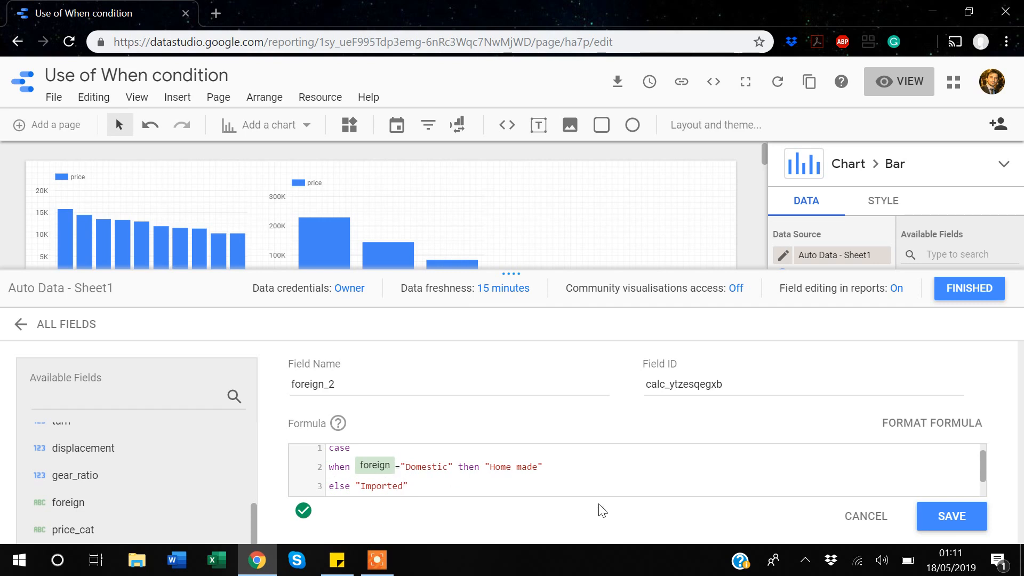
click(959, 517)
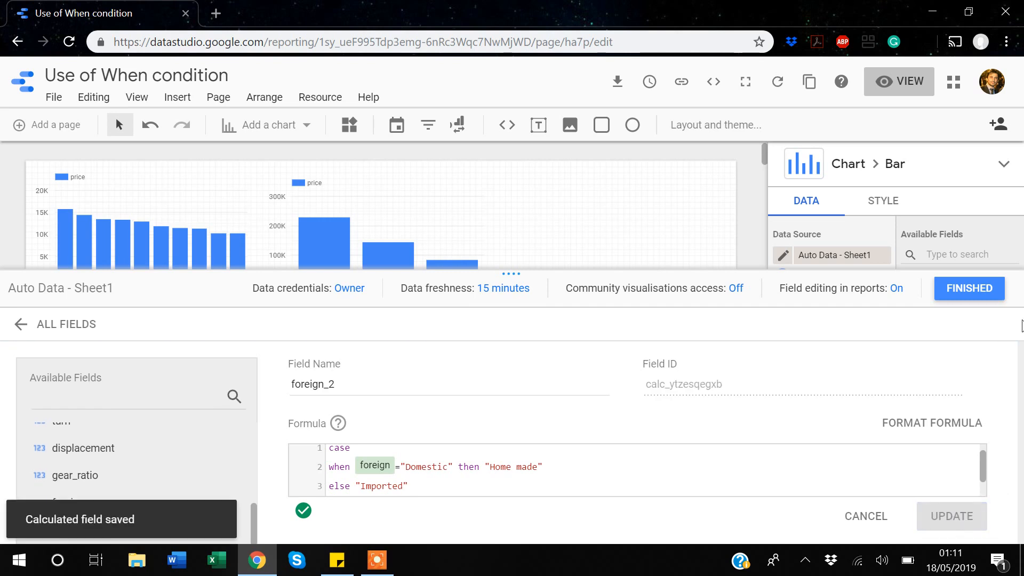
- Close the data source editor and add a bar chart beside the Domestic/Foreign chart, with foreign_2 as its dimension
click(962, 290)
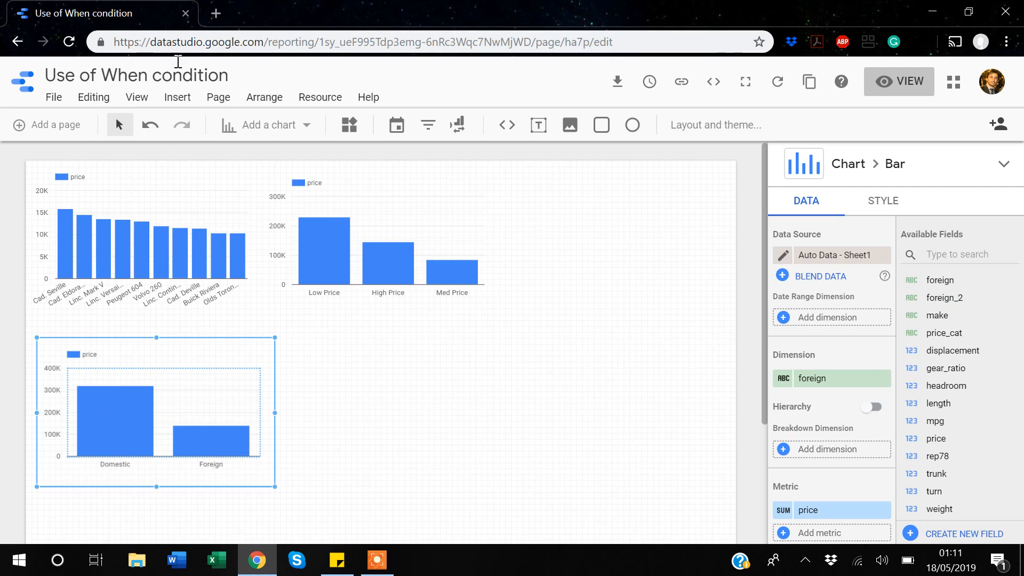
click(175, 101)
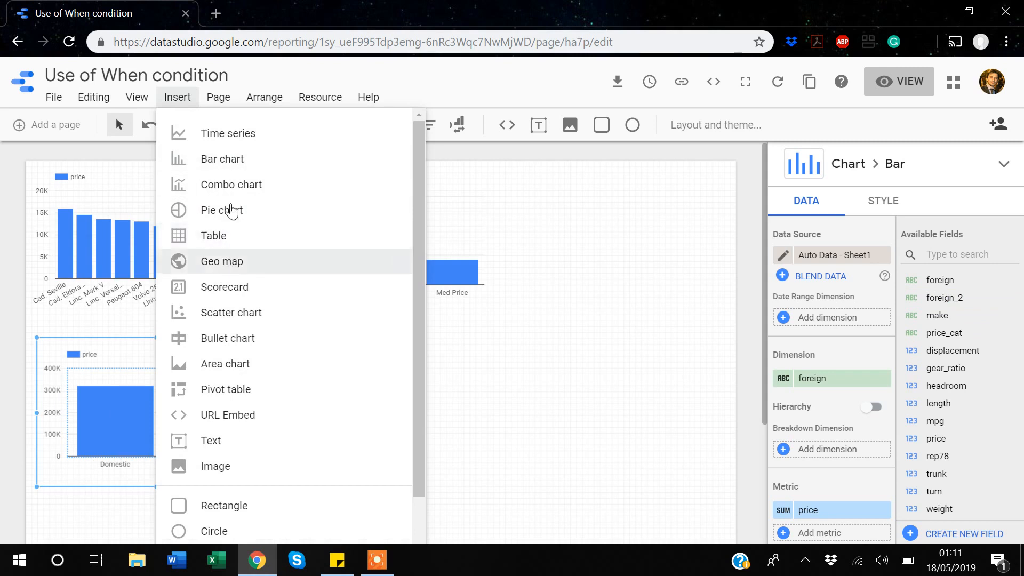
click(227, 159)
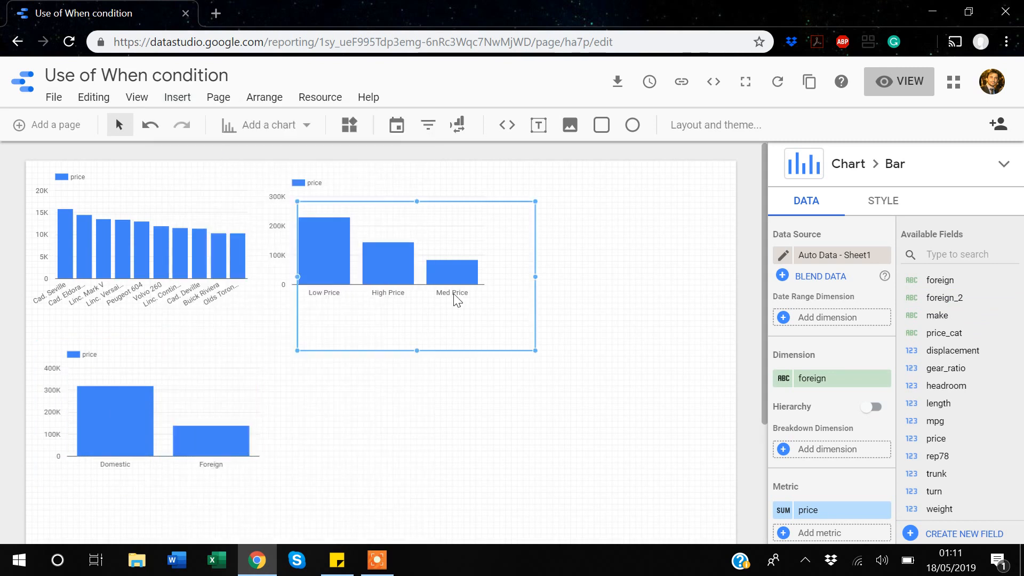
click(506, 222)
drag(519, 218, 567, 348)
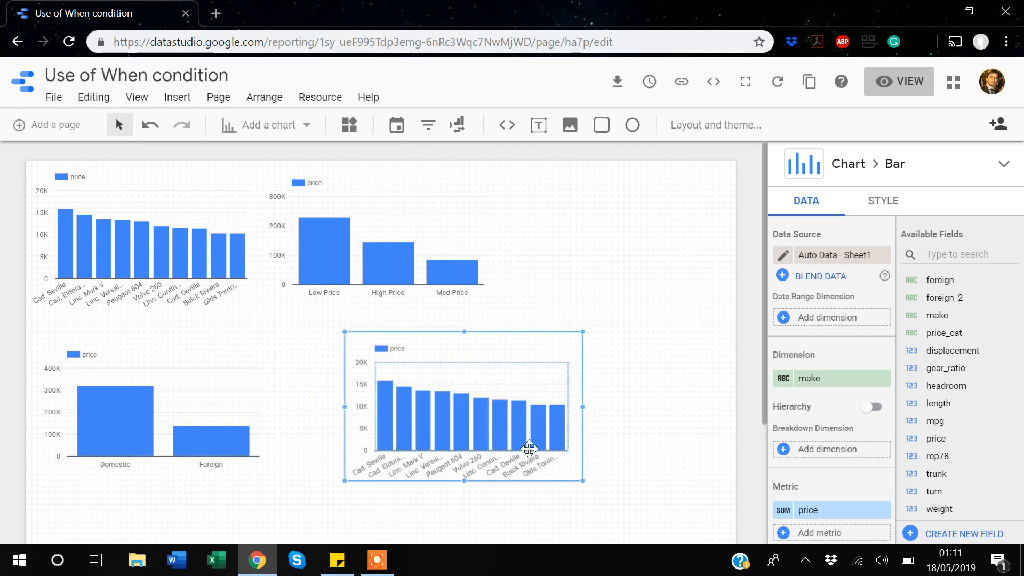
drag(938, 297, 809, 380)
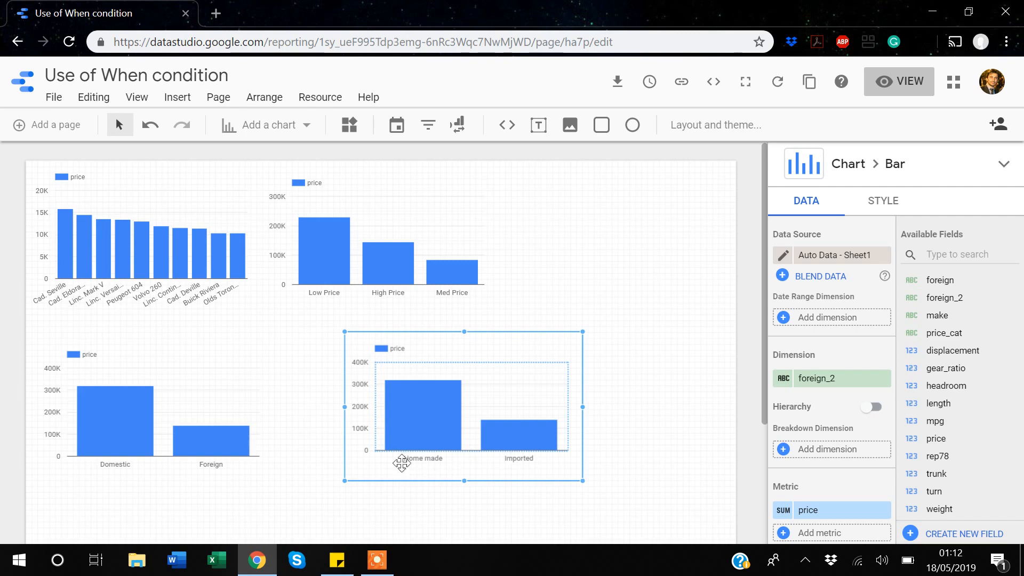
- Compare the foreign and foreign_2 charts, and review the CASE formula of the price_cat field in the Auto Data - Sheet1 data source
click(125, 428)
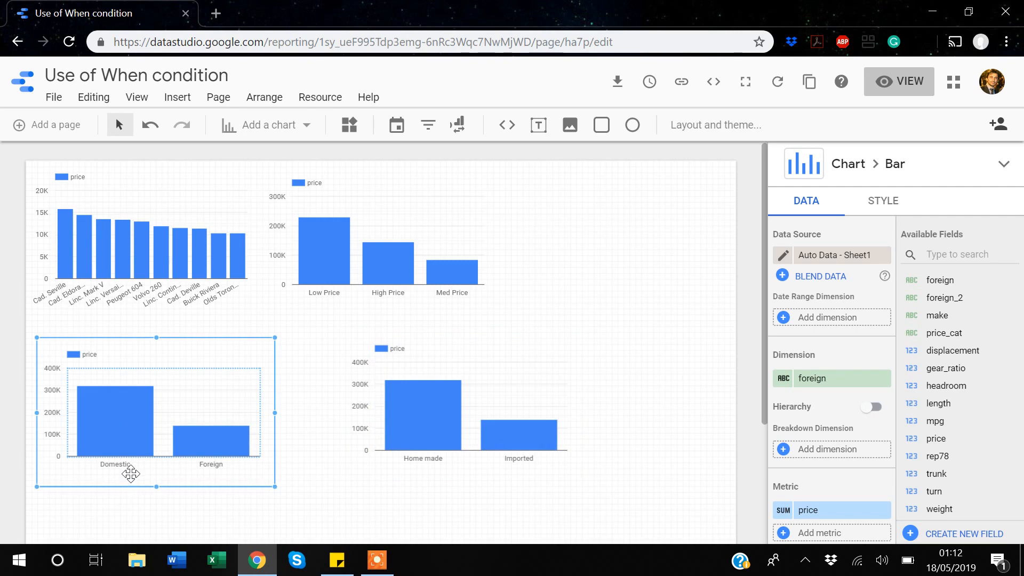
click(514, 367)
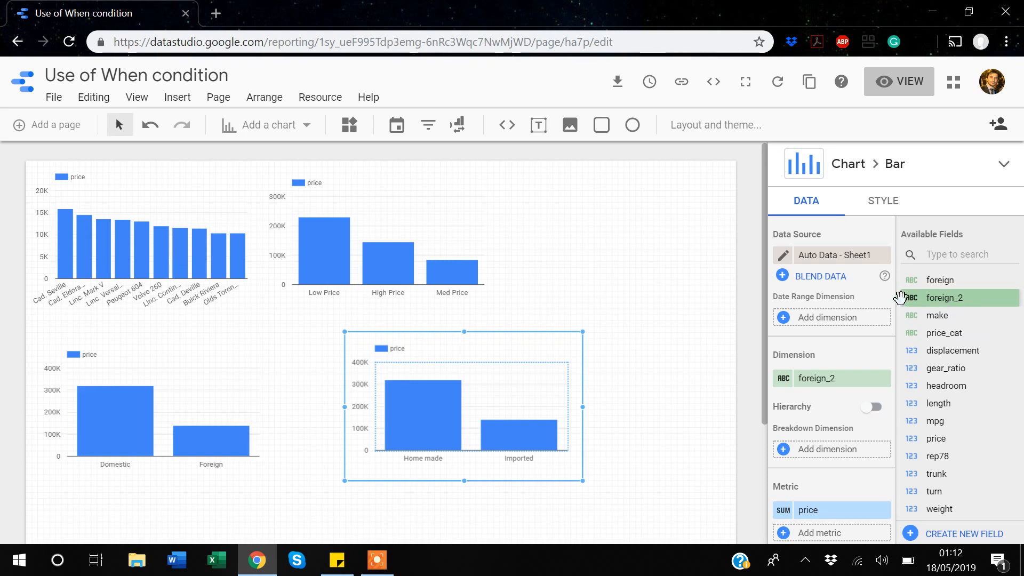
click(782, 255)
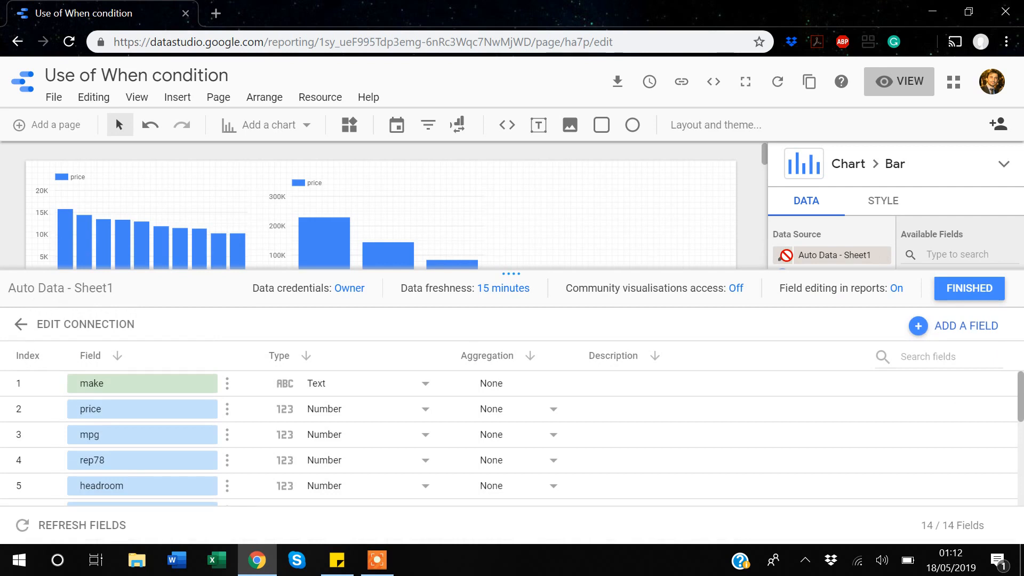
scroll(201, 432, down, 4)
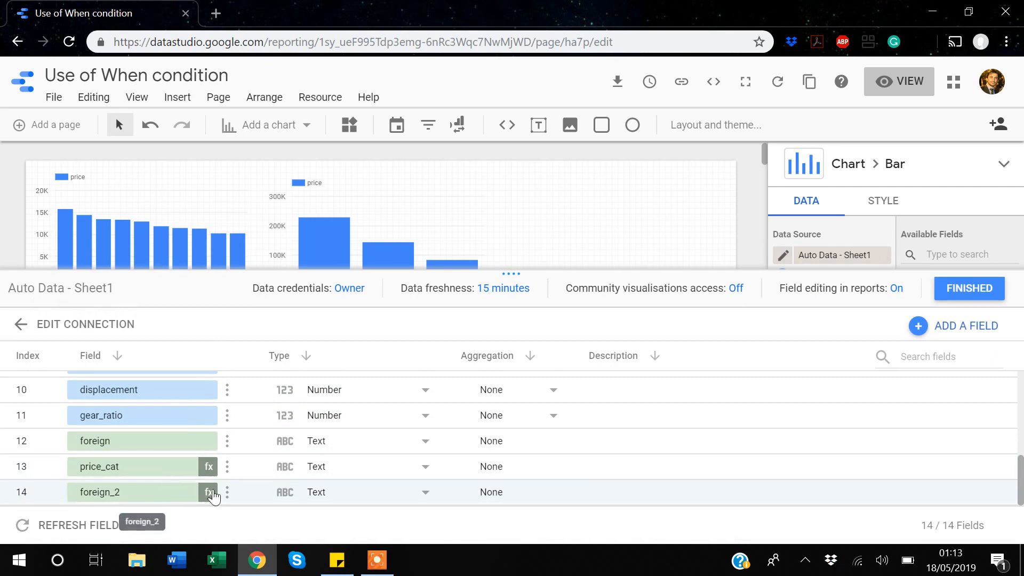
click(209, 467)
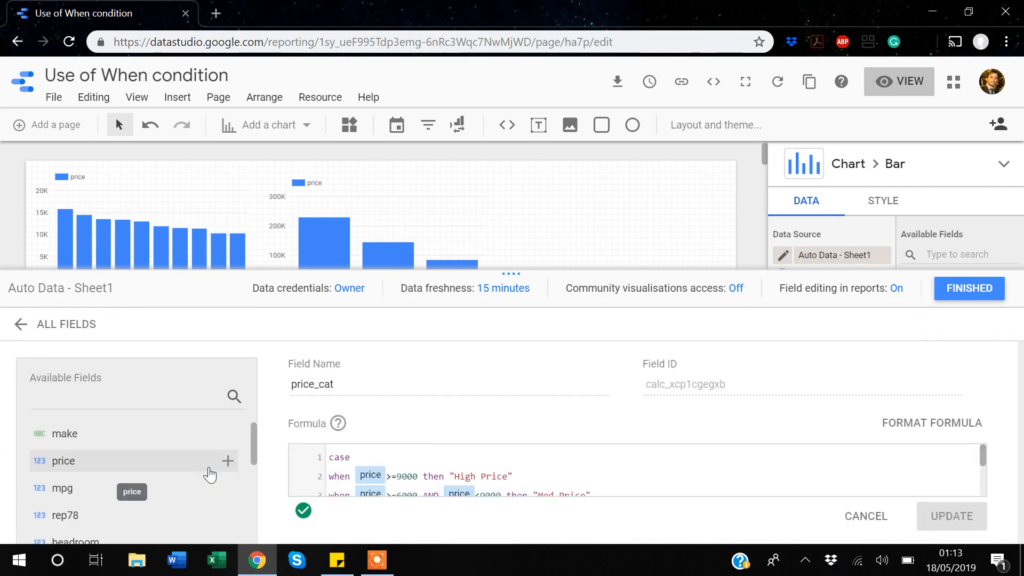
scroll(467, 468, down, 3)
scroll(466, 467, up, 3)
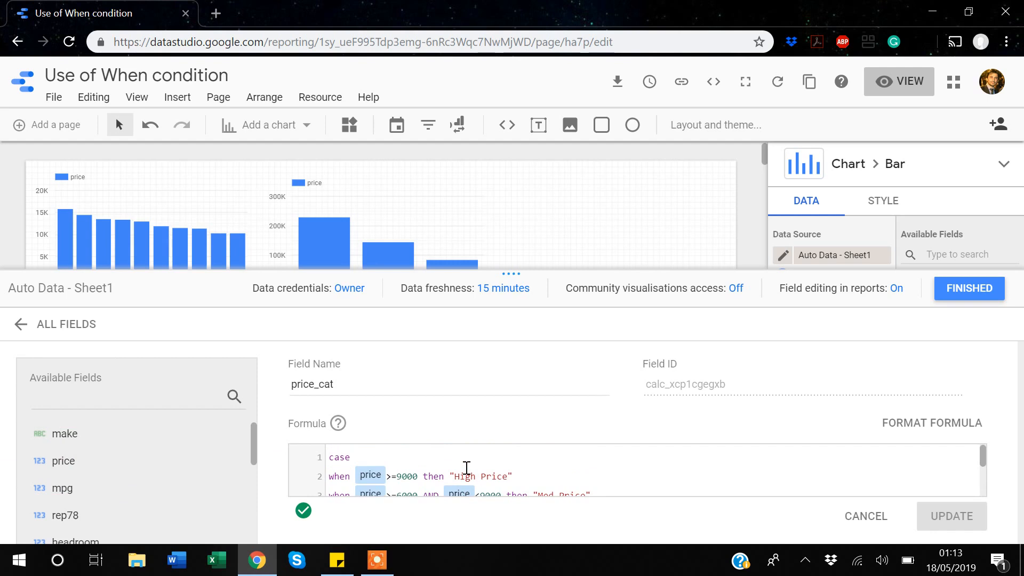
scroll(466, 467, down, 1)
scroll(467, 468, down, 1)
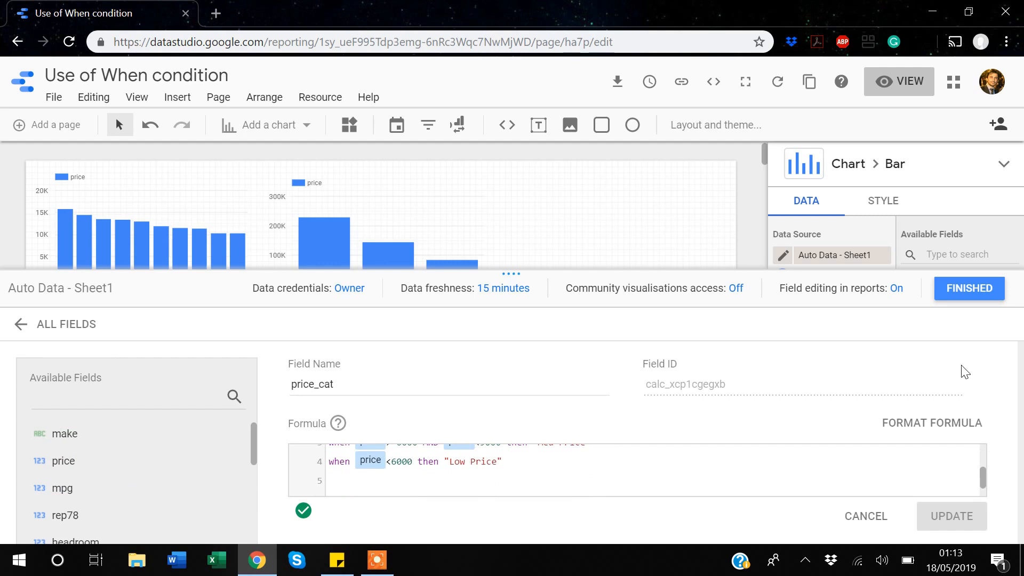
click(969, 288)
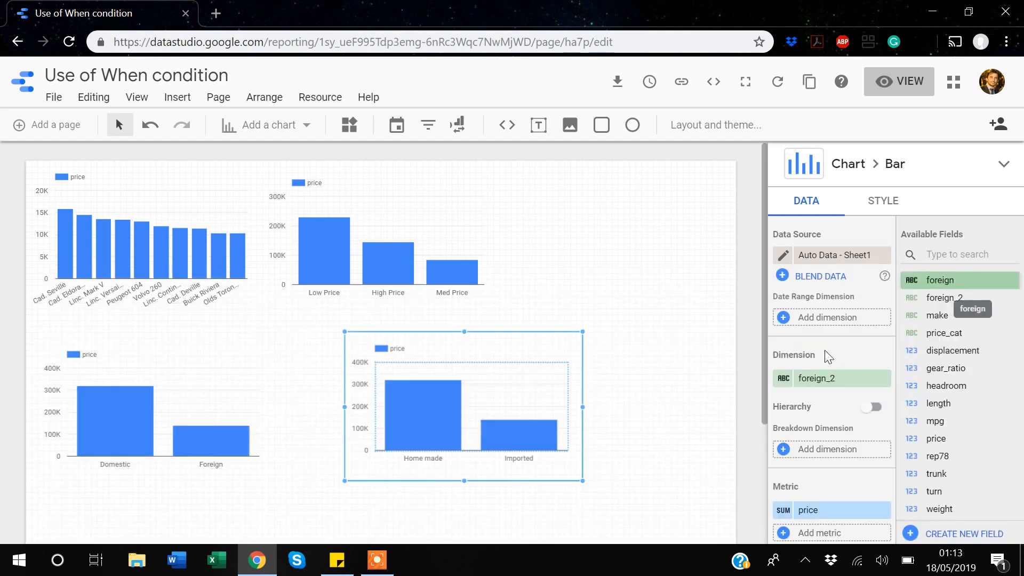